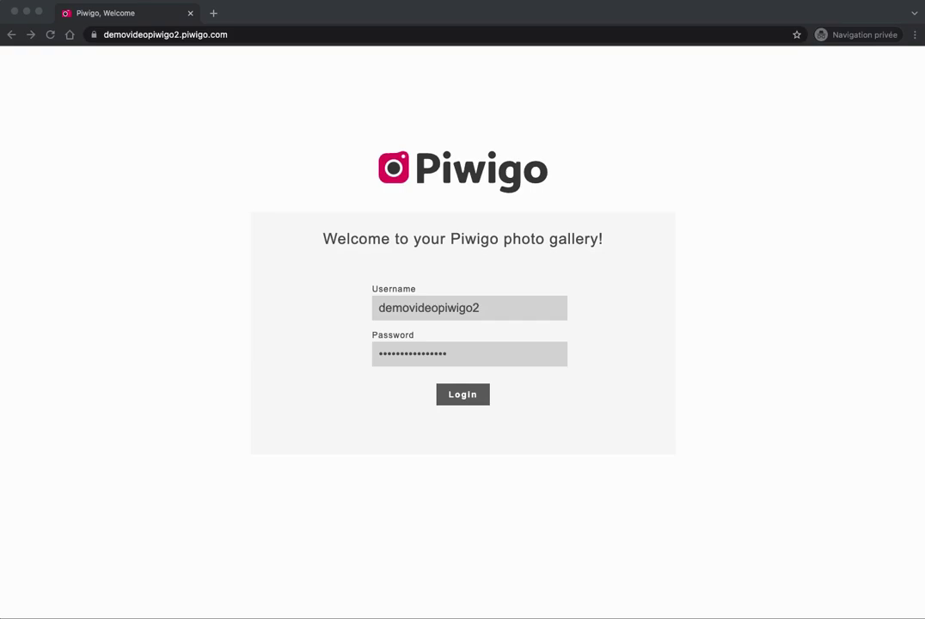
Log in to the gallery and postpone the Enterprise-or-Individual profile question.
click(568, 395)
click(467, 395)
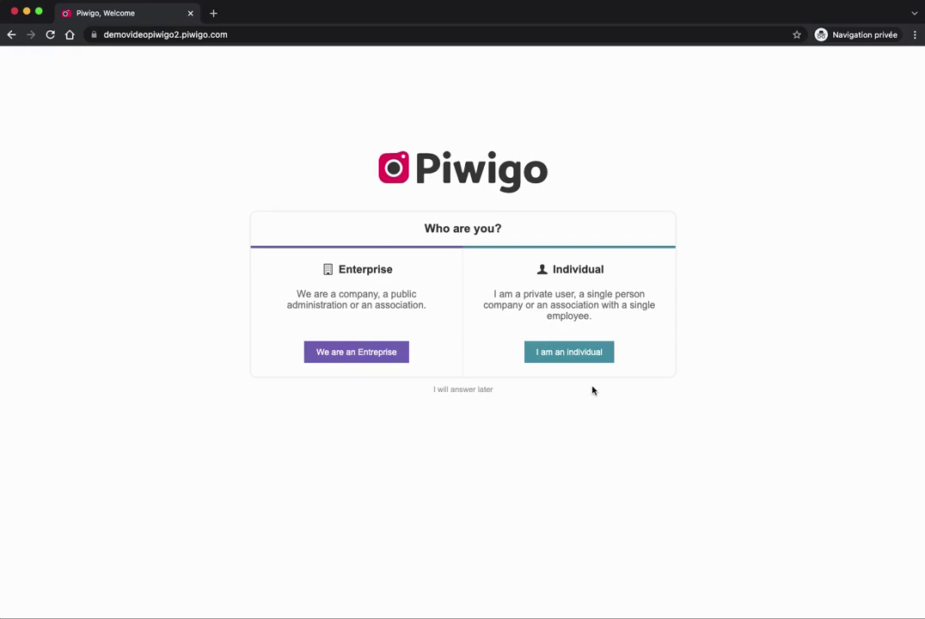
click(456, 391)
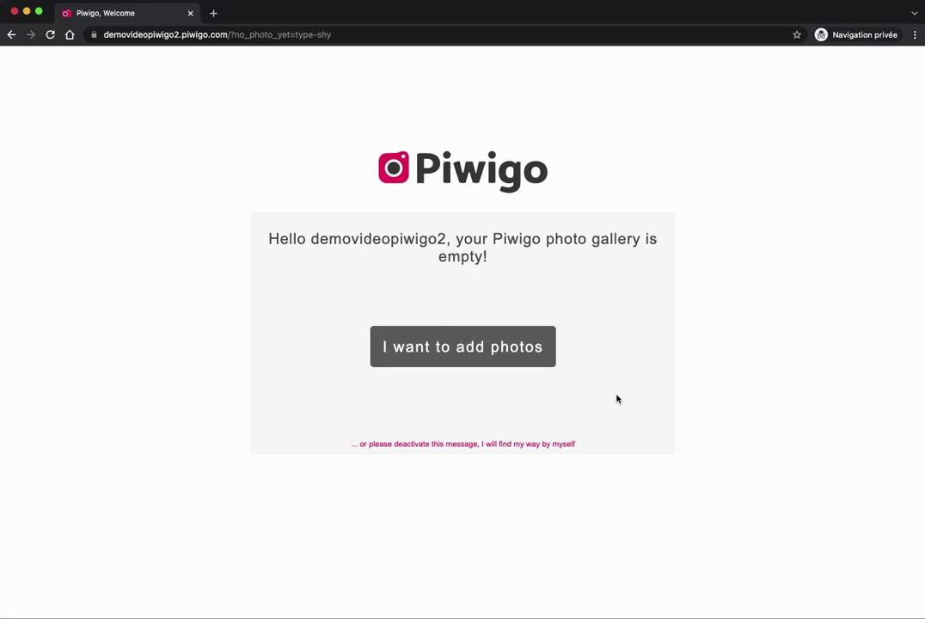
Choose to add photos from the empty gallery page, reaching Upload Photos.
click(456, 358)
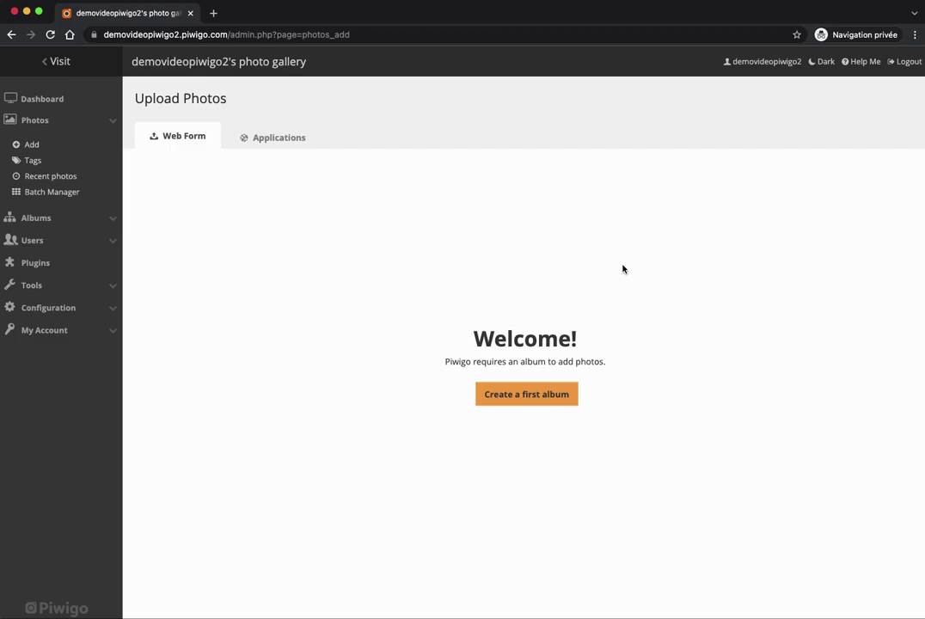
Create the album 'My first album' as the upload destination.
click(531, 401)
text(My first album)
click(614, 378)
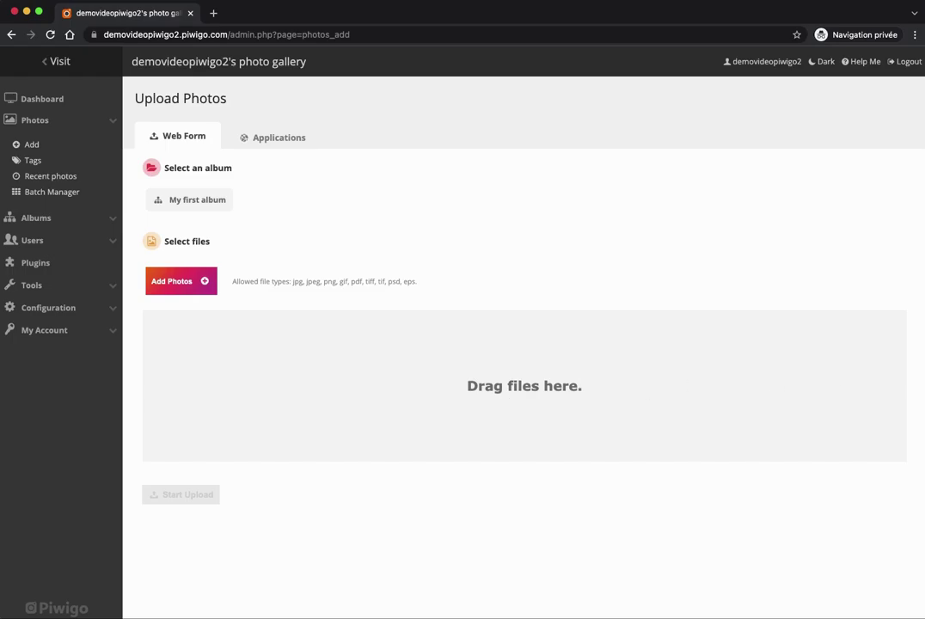
Drag all 12 JPG photos from the folder into the upload form and start uploading.
key(super+Tab)
drag(652, 264, 325, 334)
scroll(632, 374, up, 3)
scroll(662, 354, down, 3)
scroll(670, 361, up, 3)
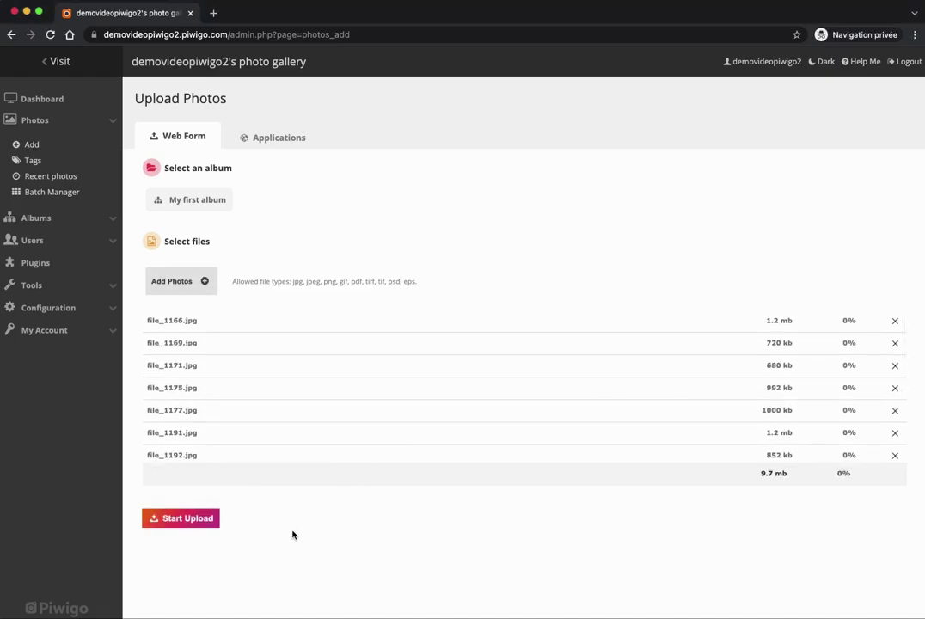
click(176, 518)
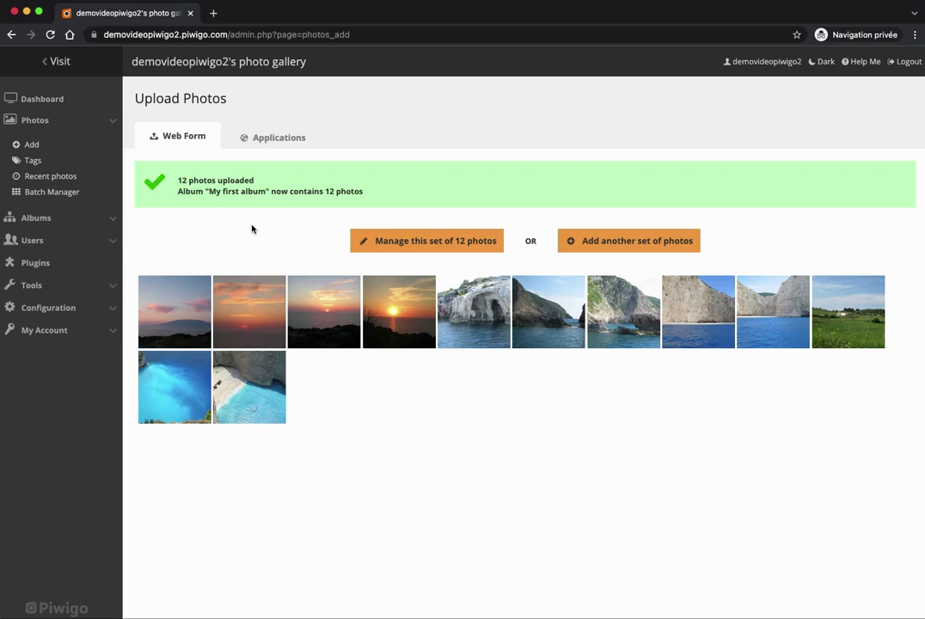
Open the public gallery in a new tab and view My first album's 12 photos.
right_click(57, 61)
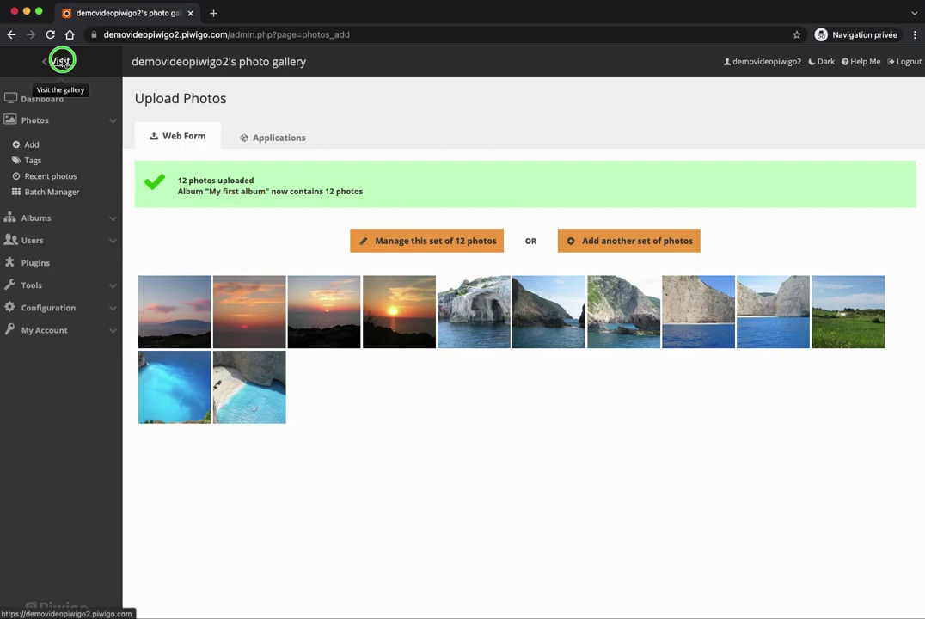
click(129, 69)
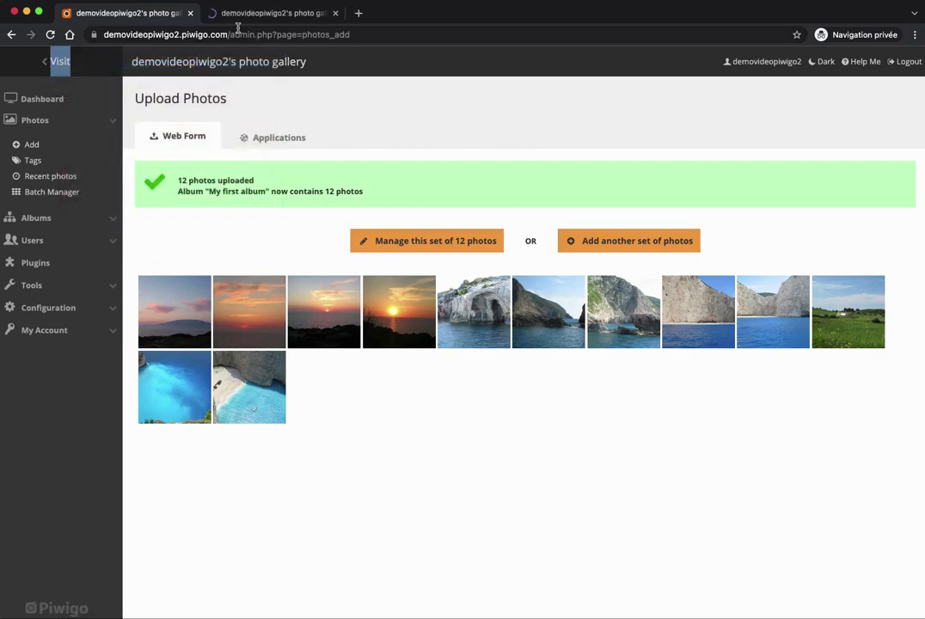
click(258, 18)
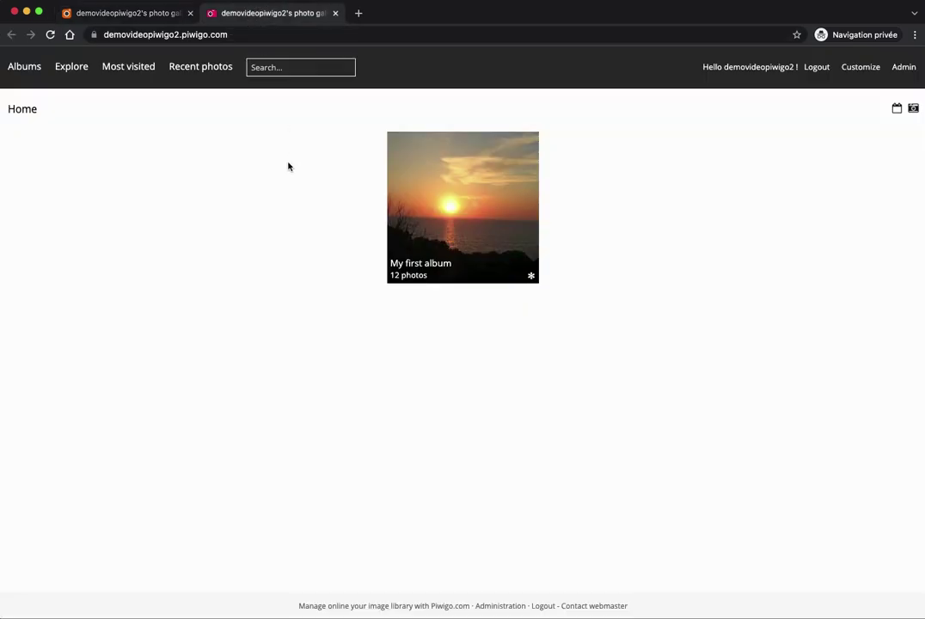
click(104, 15)
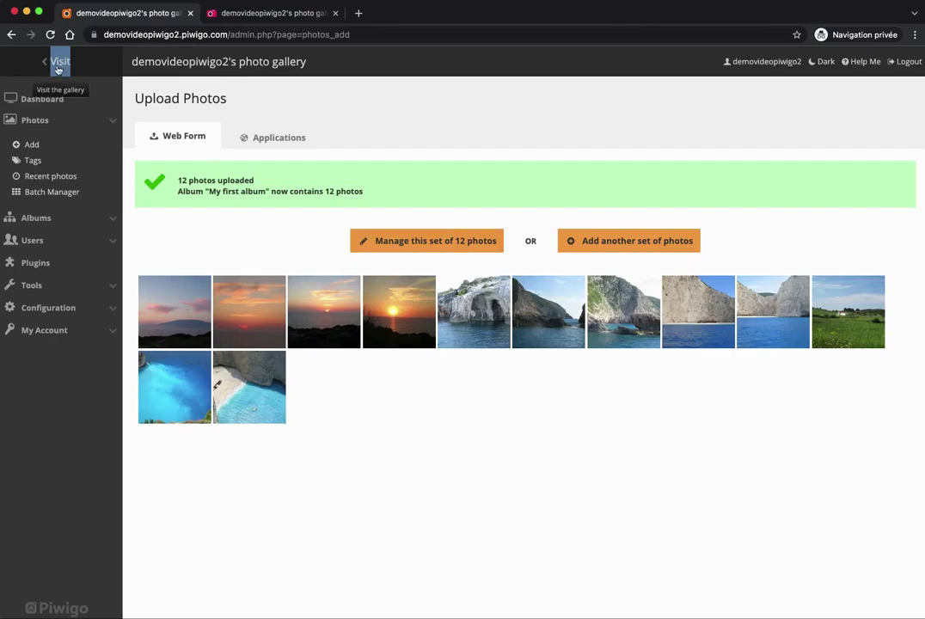
click(275, 14)
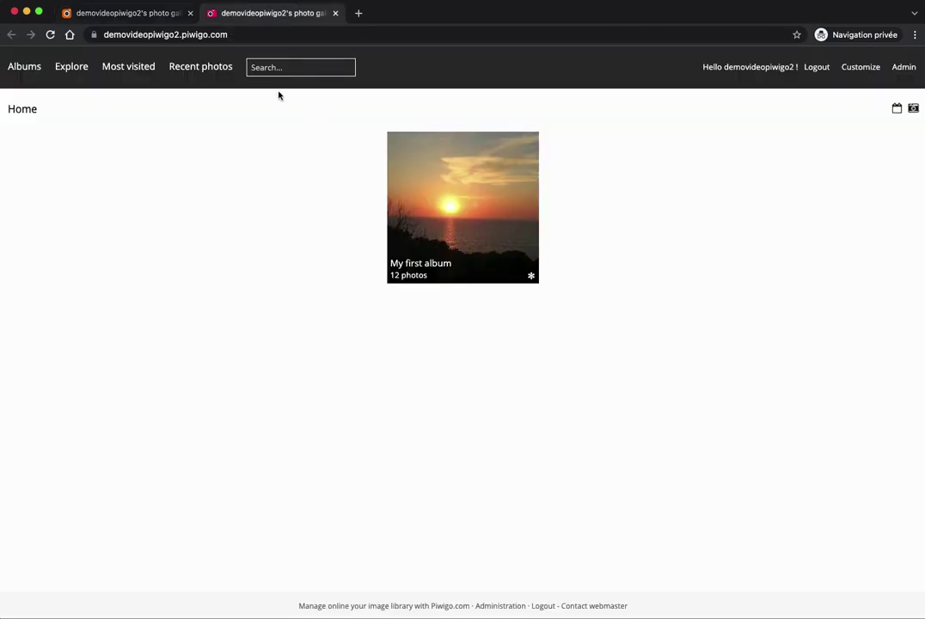
click(267, 34)
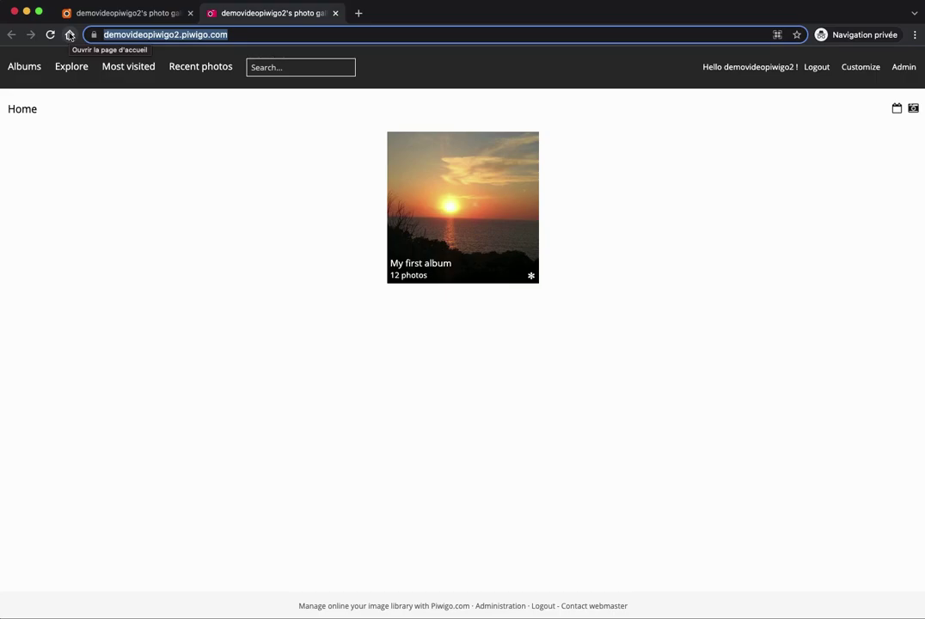
click(204, 153)
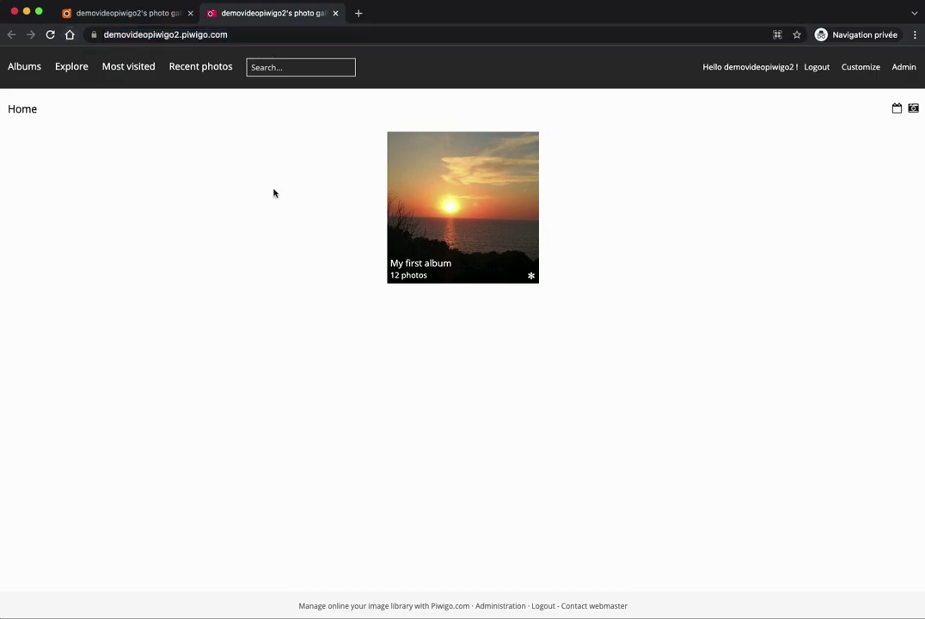
click(465, 197)
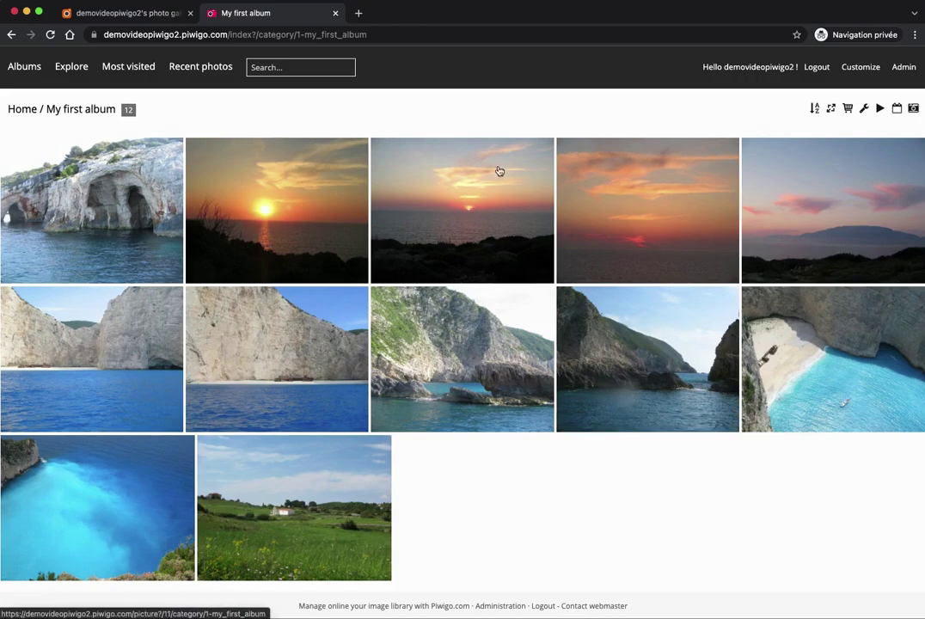
Go to Admin and open Albums > Manage to list My first album.
click(903, 68)
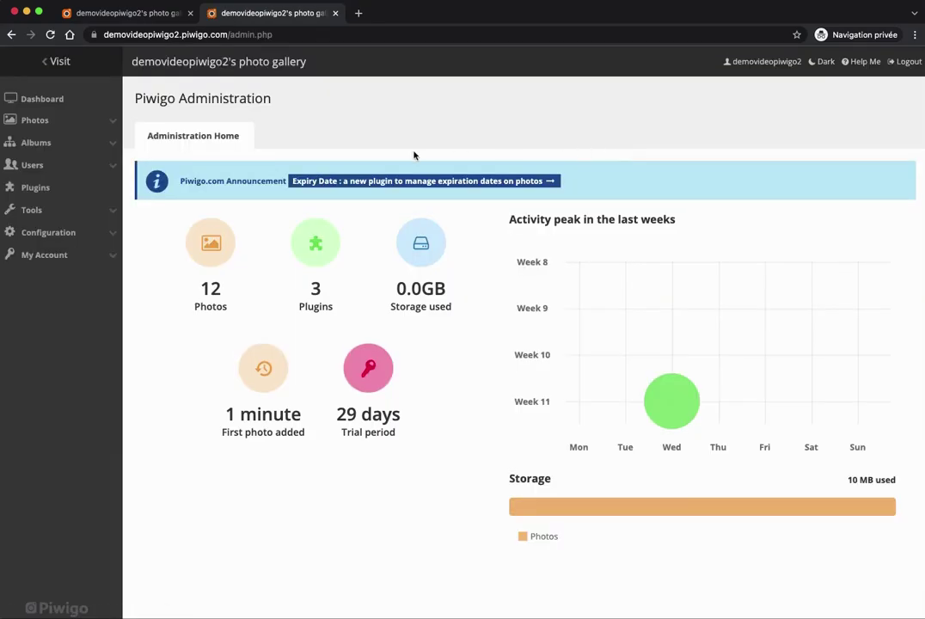
click(65, 147)
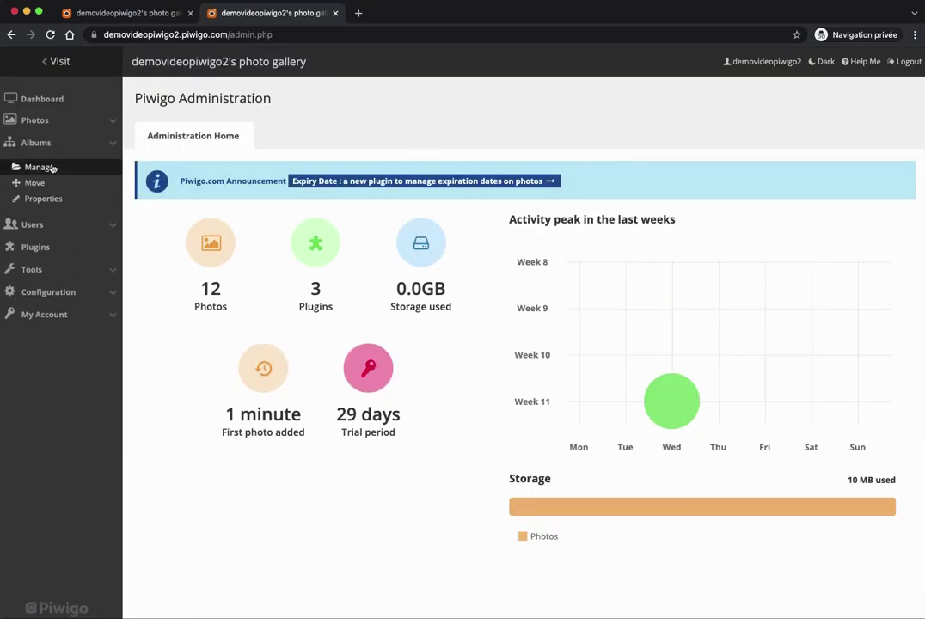
click(38, 164)
mouse_move(638, 291)
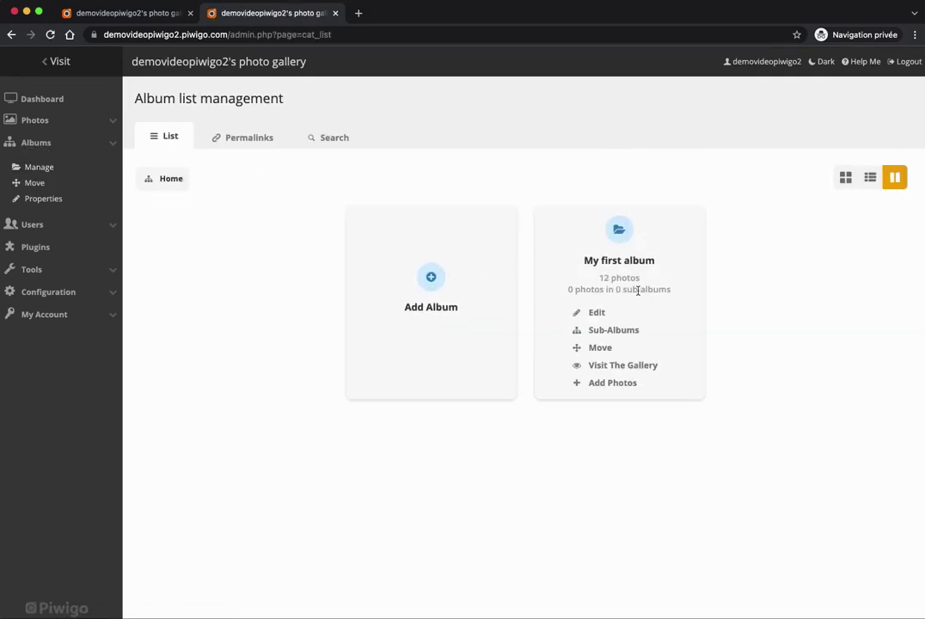
Edit My first album and switch to its Permissions tab, currently public.
click(600, 313)
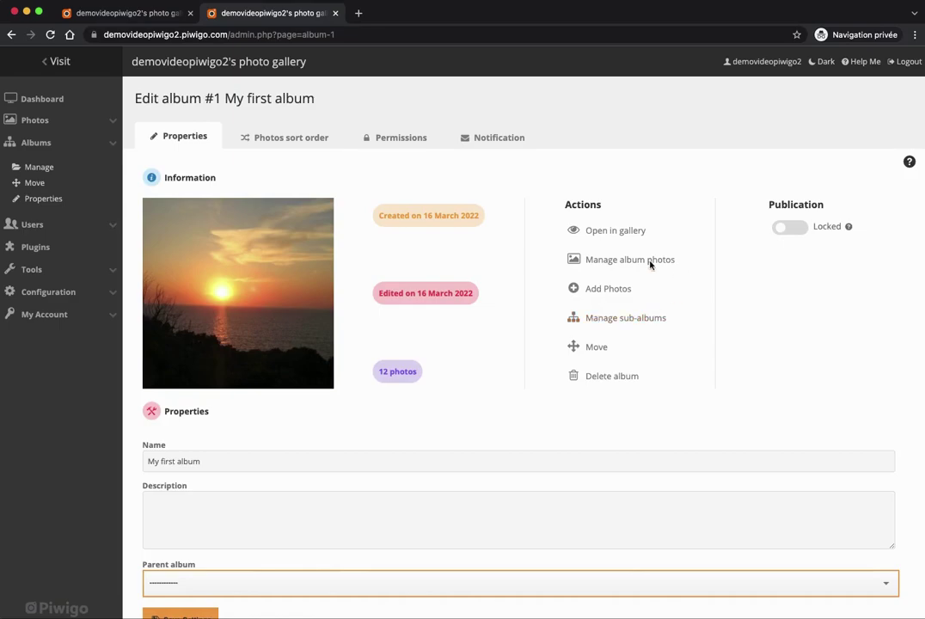
scroll(776, 320, down, 1)
scroll(776, 320, up, 1)
scroll(747, 320, down, 1)
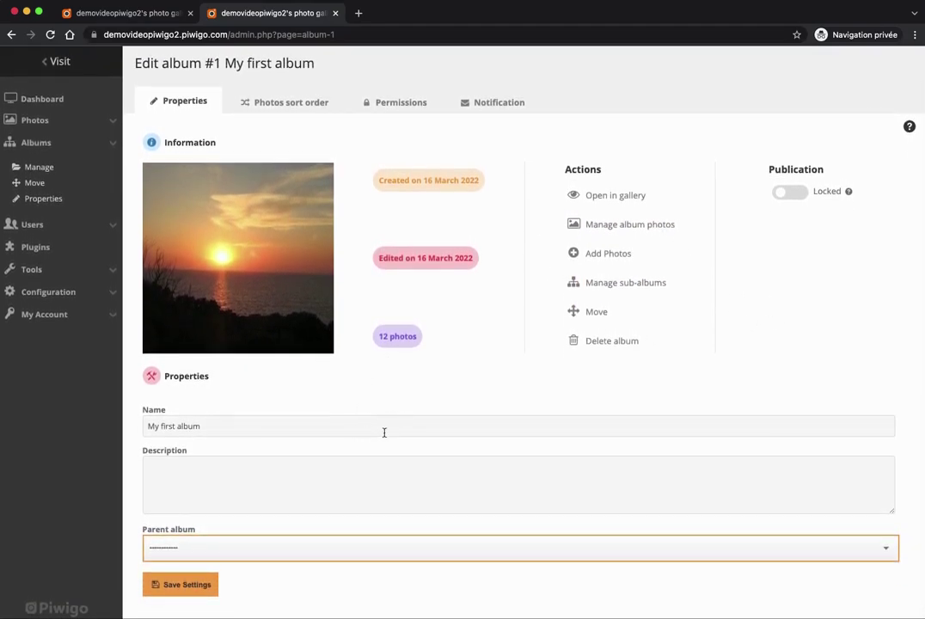
scroll(369, 434, up, 1)
scroll(344, 443, down, 1)
scroll(309, 473, up, 1)
mouse_move(227, 268)
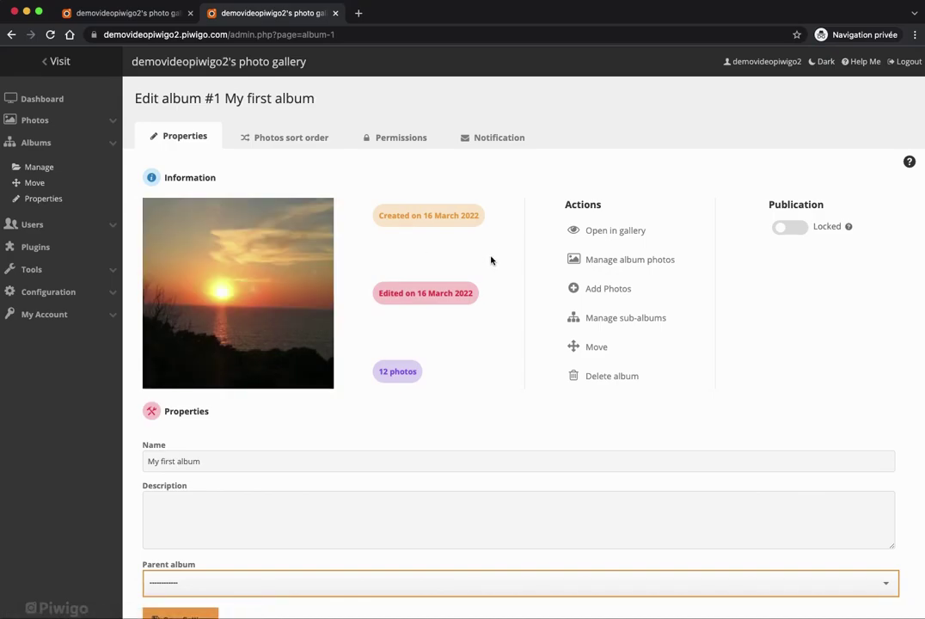
click(400, 139)
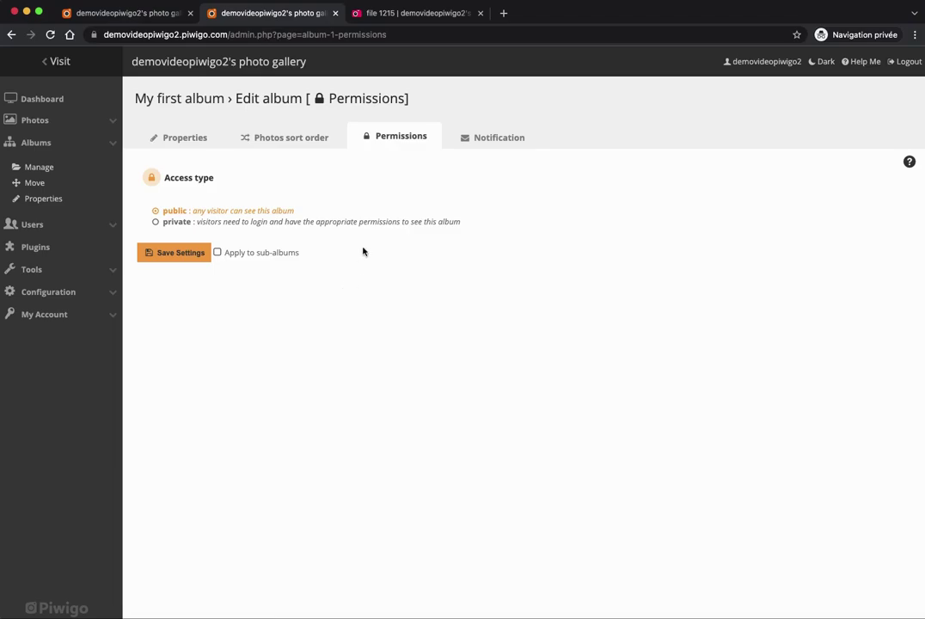
Set My first album to private, grant the owner's user account access, and save.
click(178, 225)
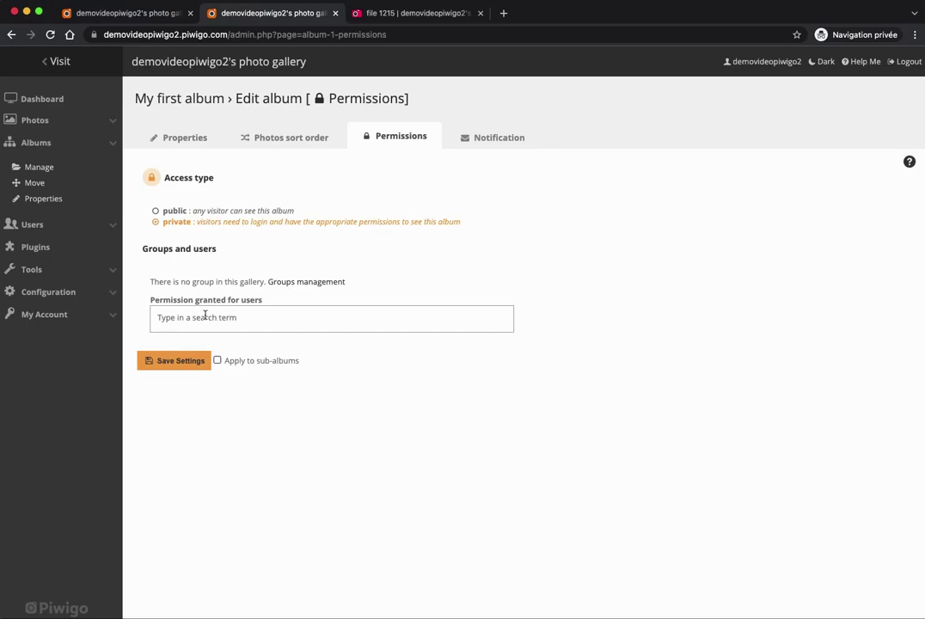
click(205, 316)
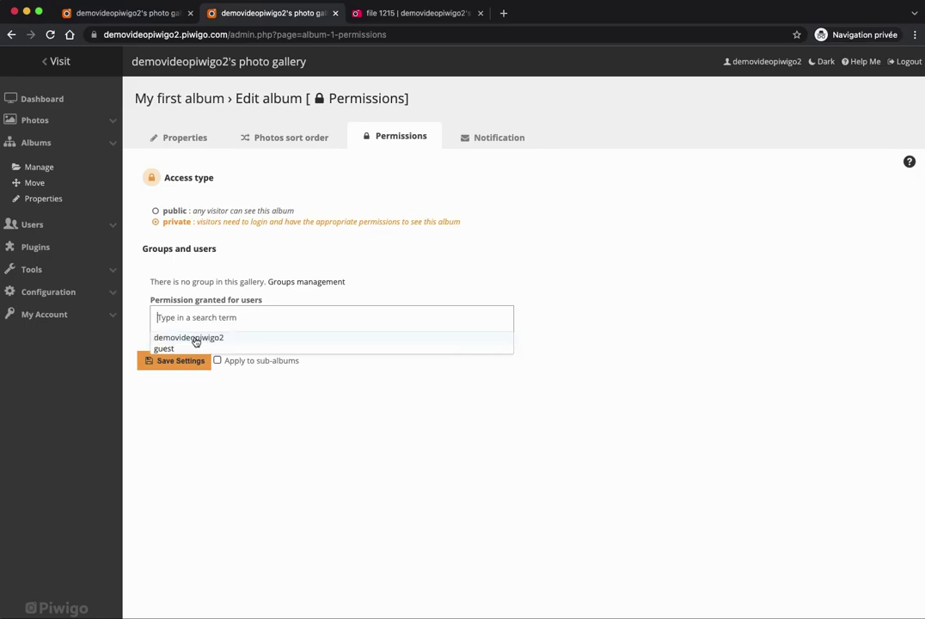
click(194, 338)
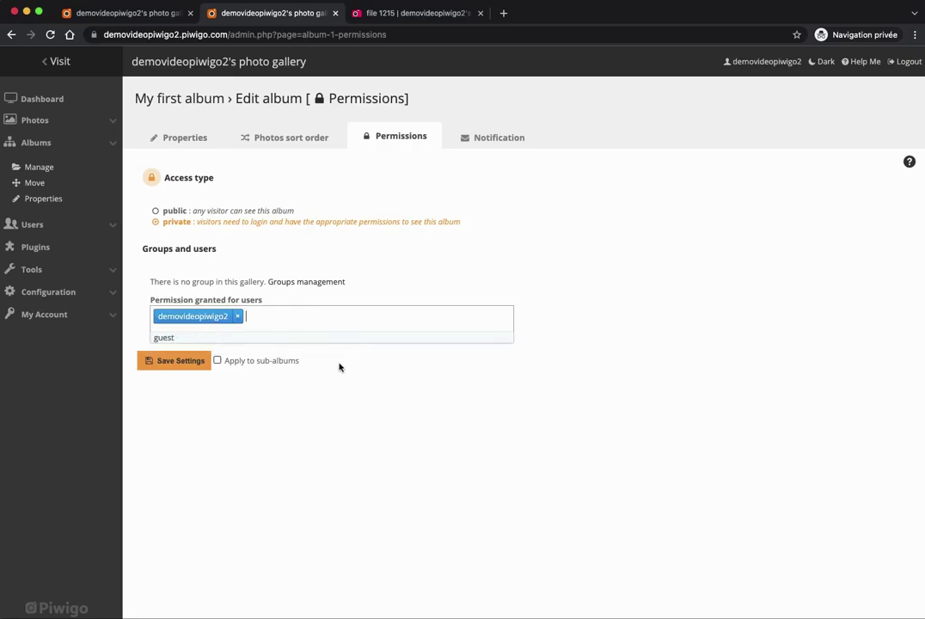
click(175, 364)
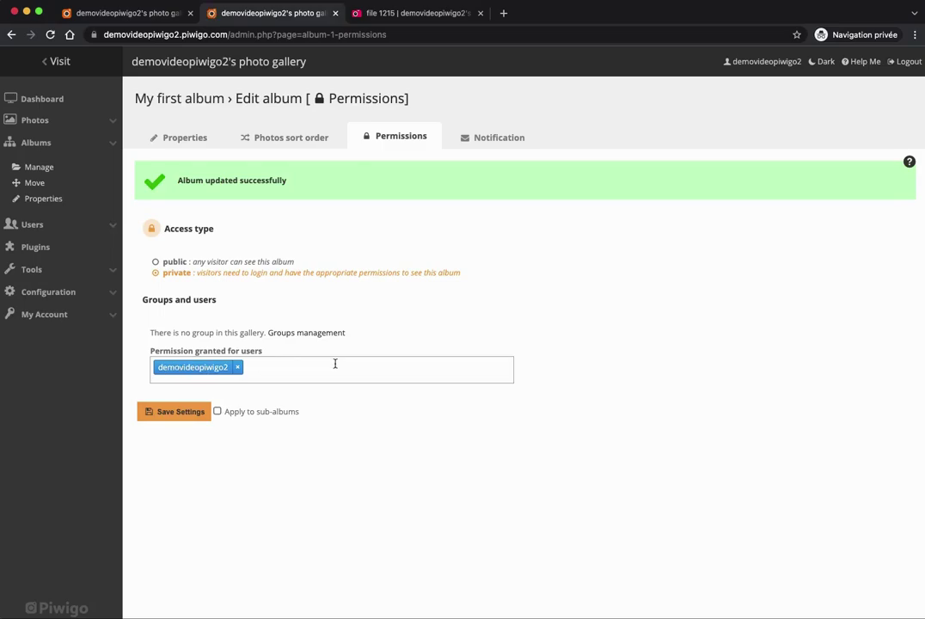
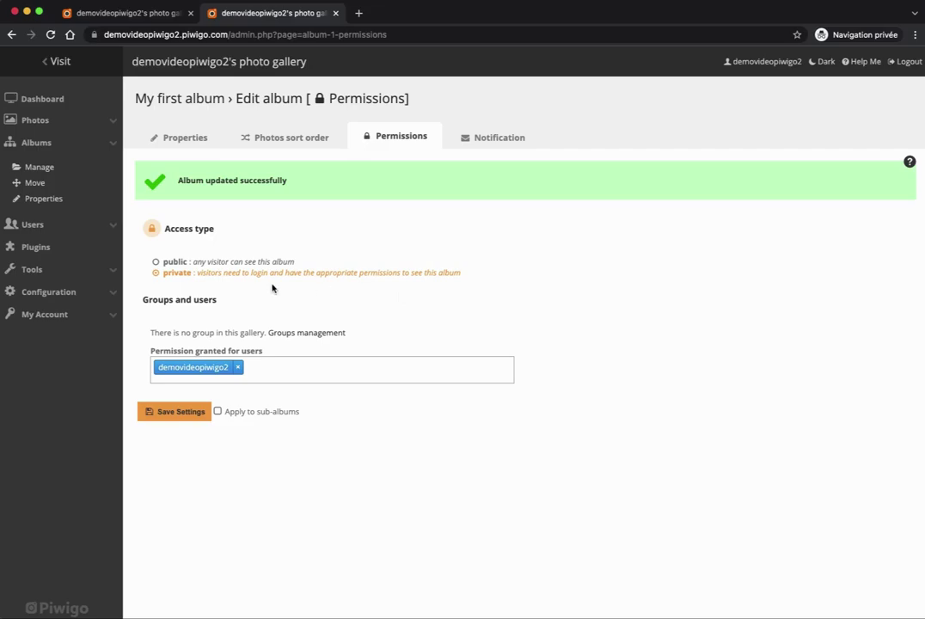
Go to Configuration > Themes and review the installed themes, with Modus and Smart Pocket active.
click(83, 298)
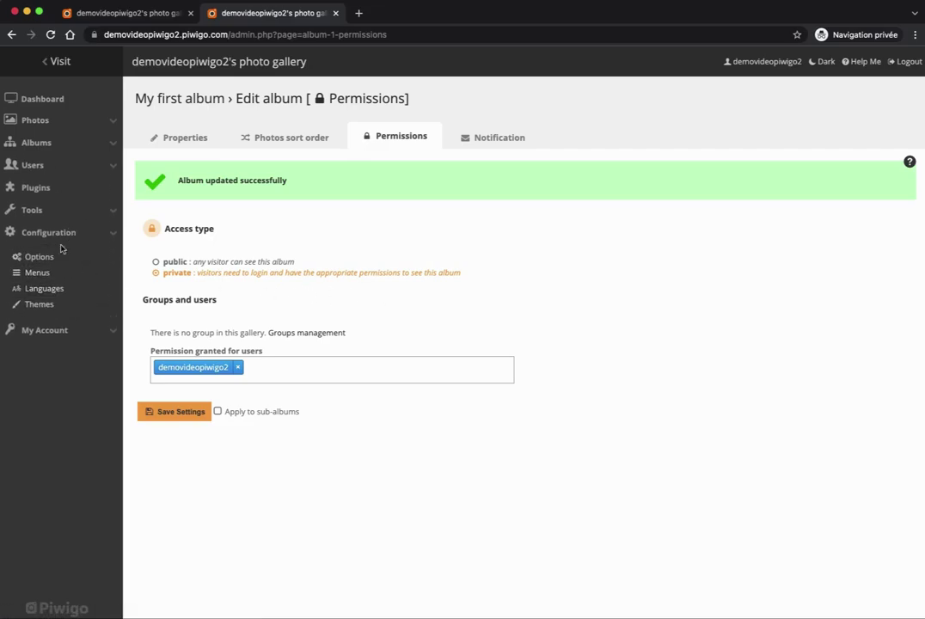
click(36, 305)
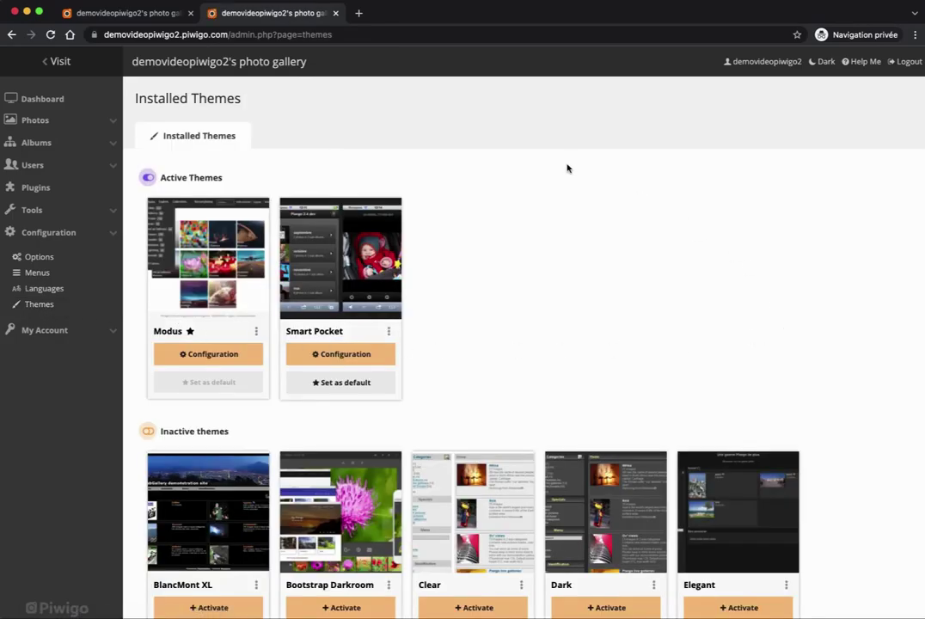
scroll(882, 262, down, 5)
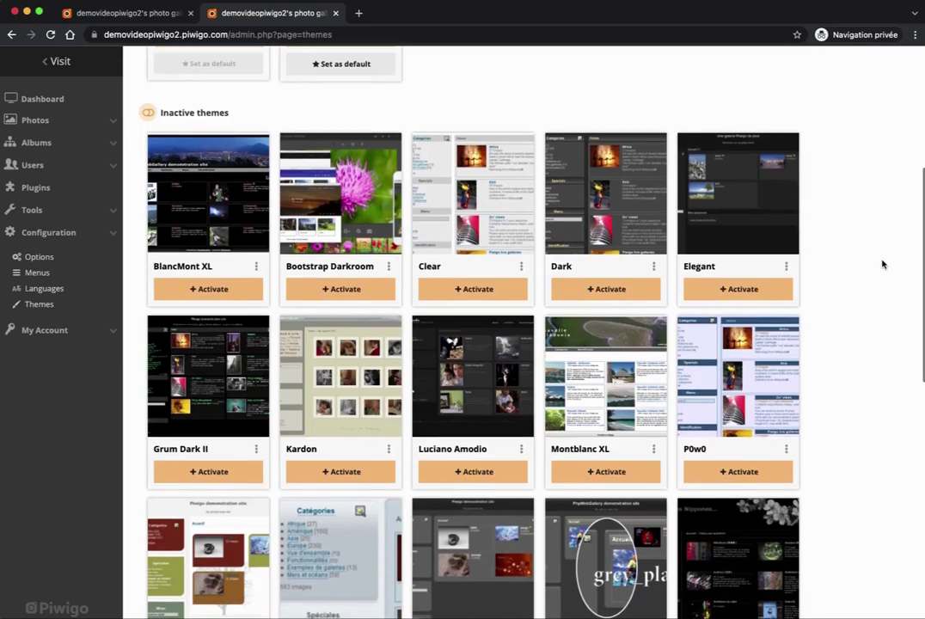
scroll(882, 262, up, 5)
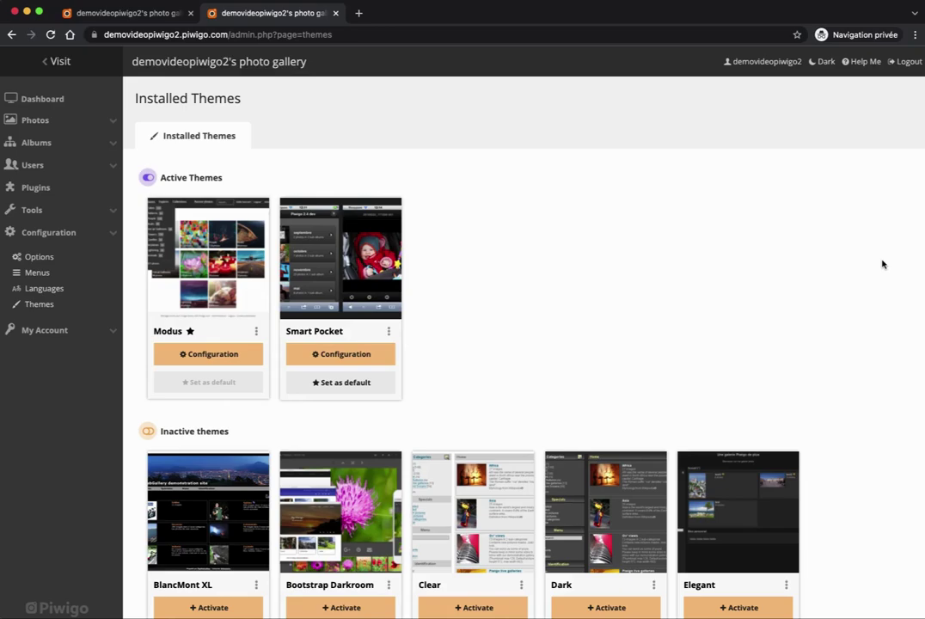
scroll(882, 264, down, 8)
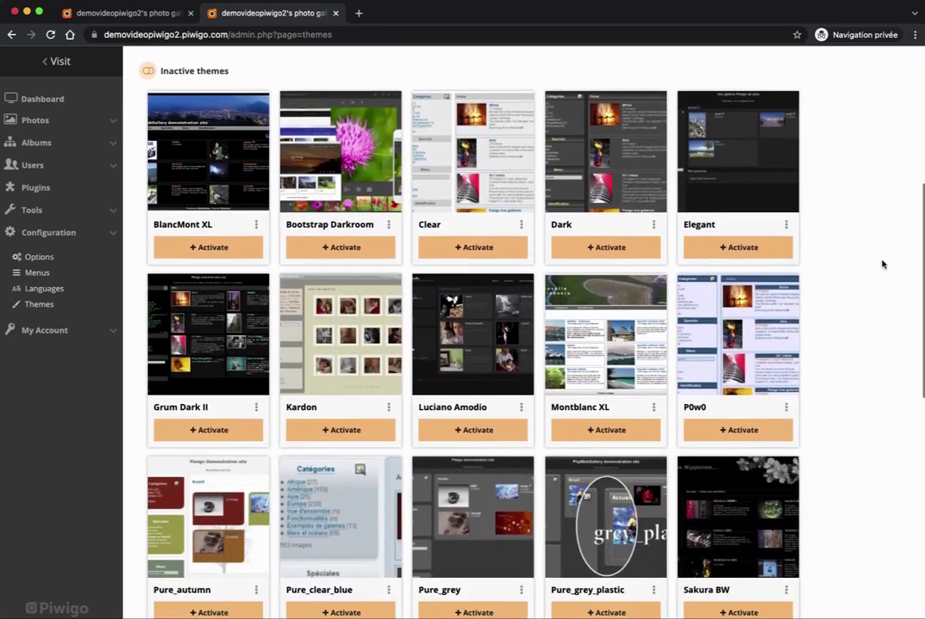
scroll(882, 264, down, 5)
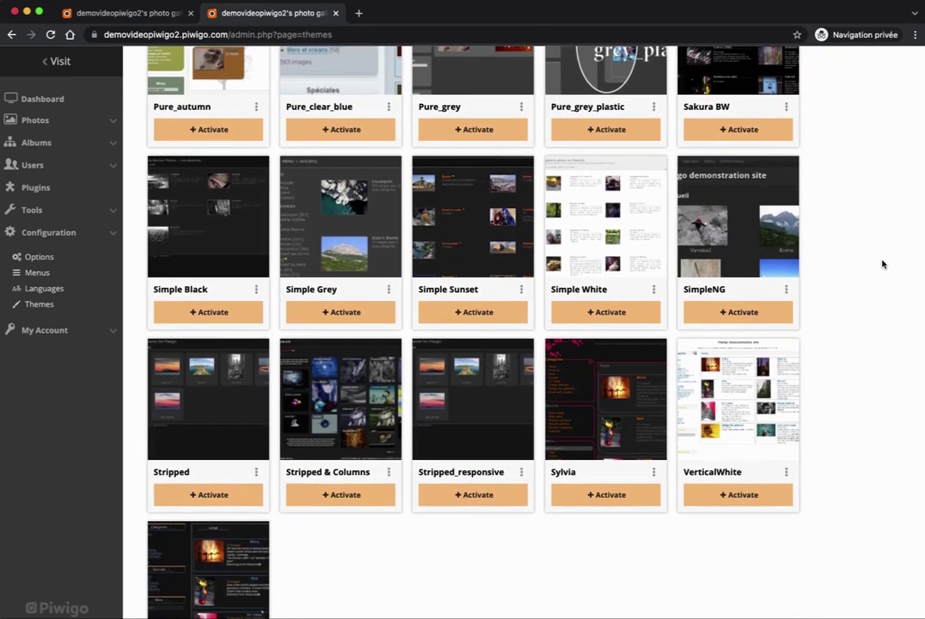
scroll(880, 268, down, 2)
scroll(879, 275, up, 3)
scroll(879, 276, up, 9)
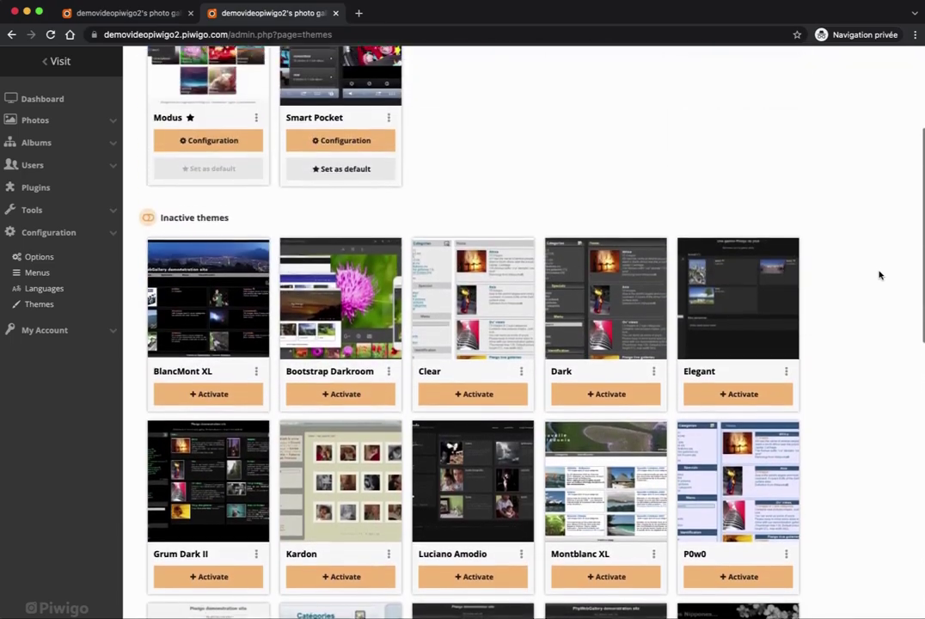
scroll(879, 275, up, 3)
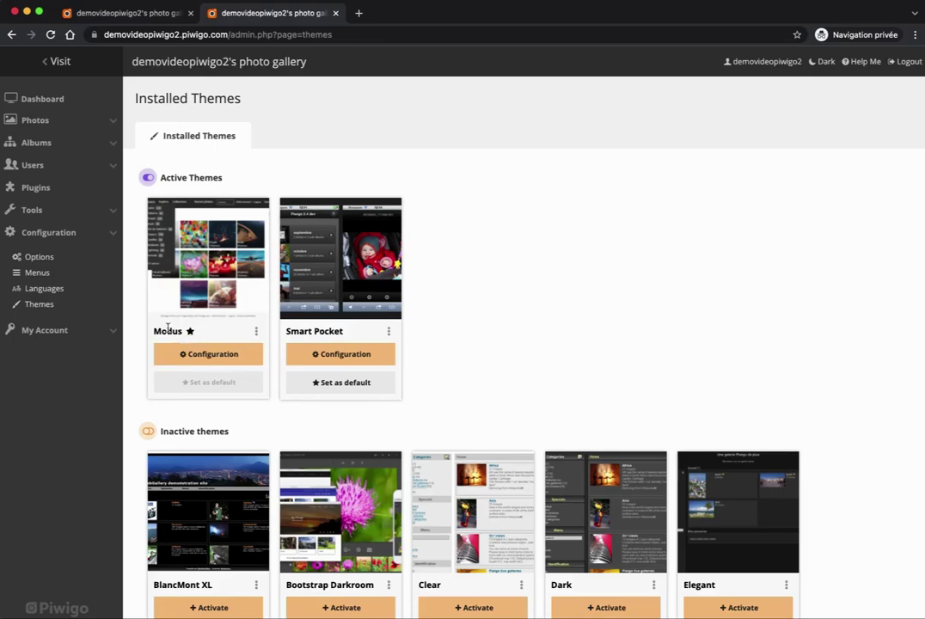
Open the Modus theme configuration and browse its skins, with Swimming Pool currently chosen.
click(183, 354)
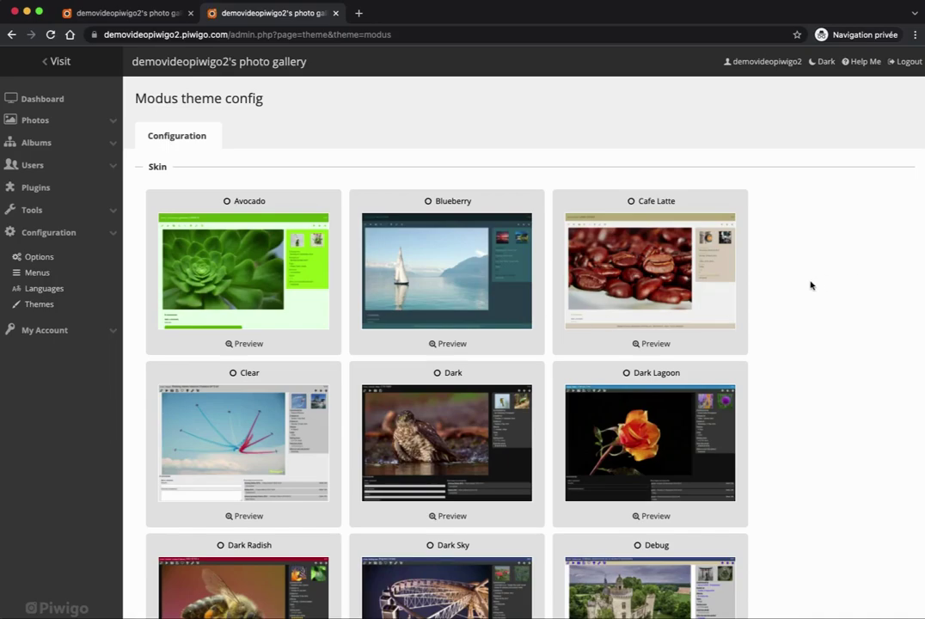
scroll(810, 285, down, 5)
scroll(810, 285, down, 2)
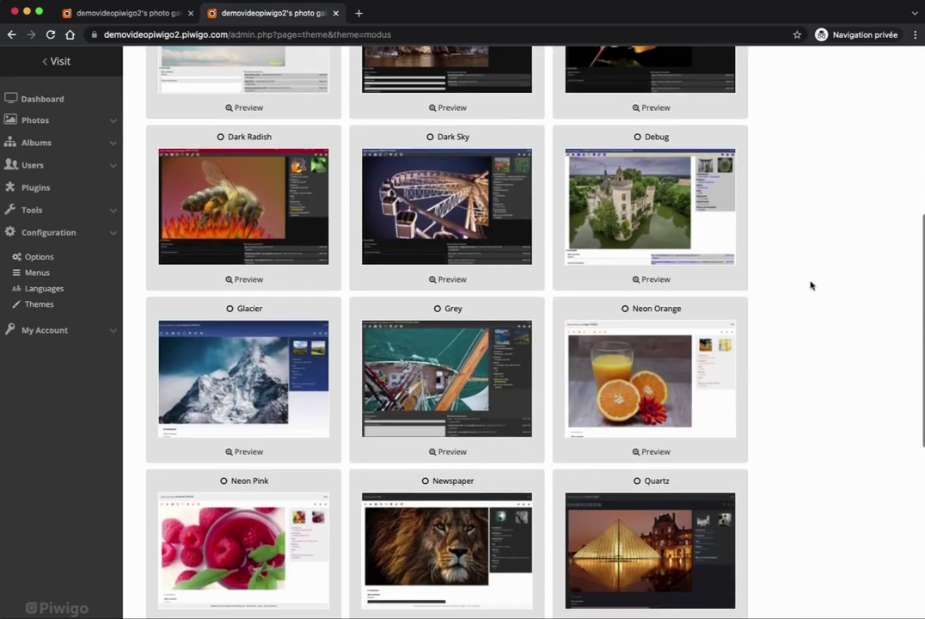
scroll(810, 286, up, 5)
scroll(810, 285, down, 1)
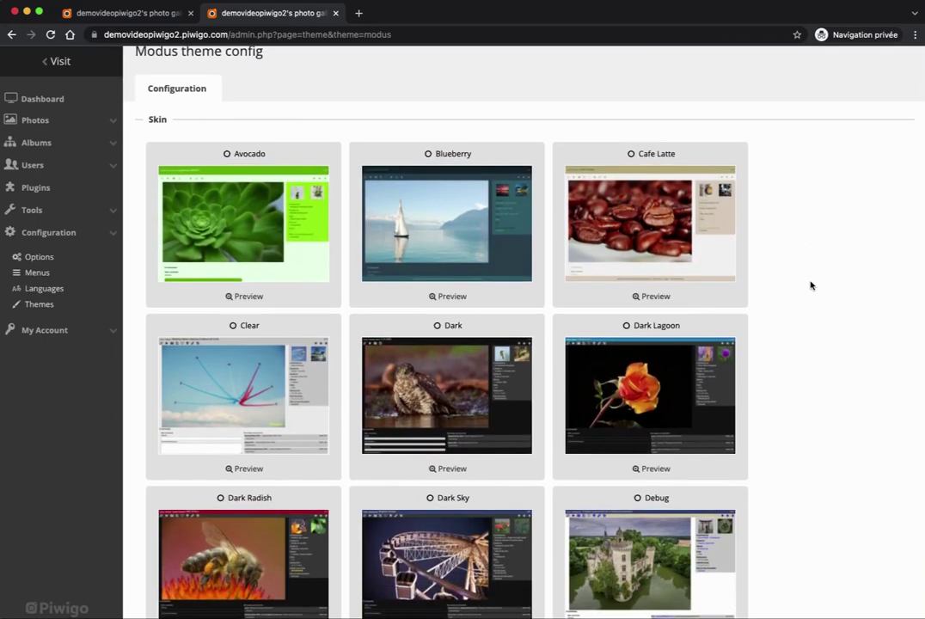
scroll(810, 286, down, 9)
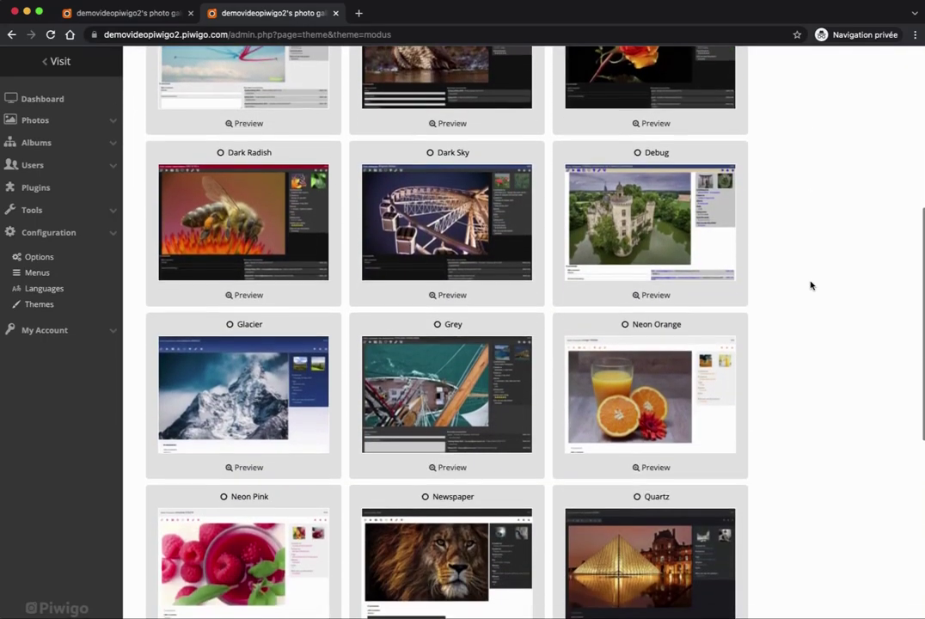
scroll(810, 286, down, 3)
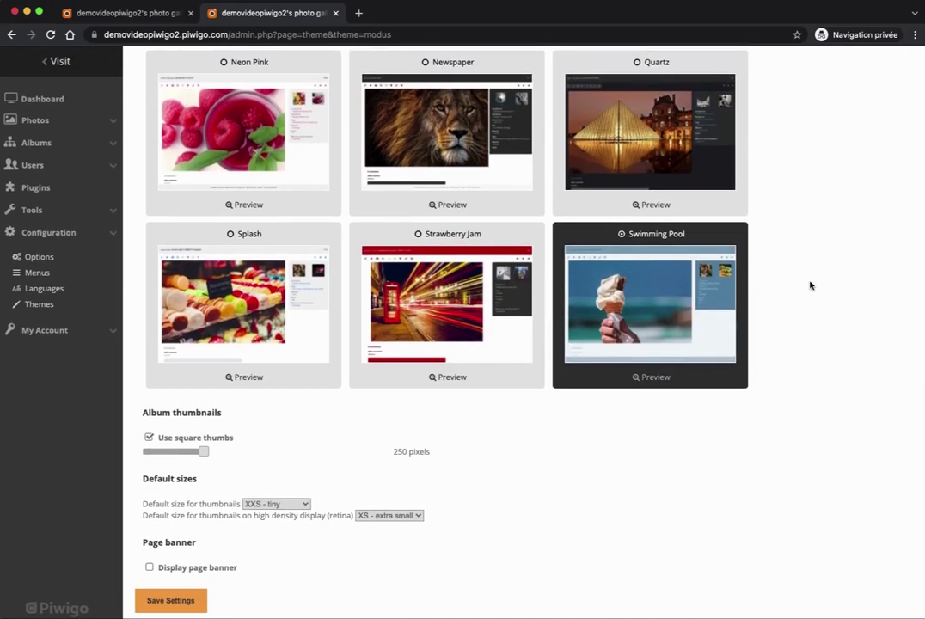
Preview the Swimming Pool skin, then close the preview, keeping it selected.
click(653, 379)
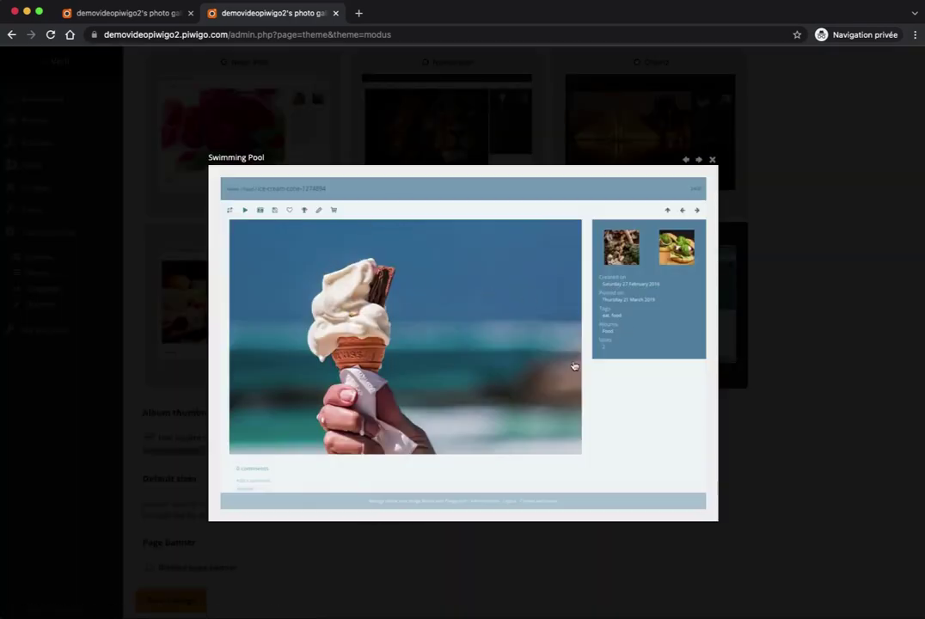
click(712, 162)
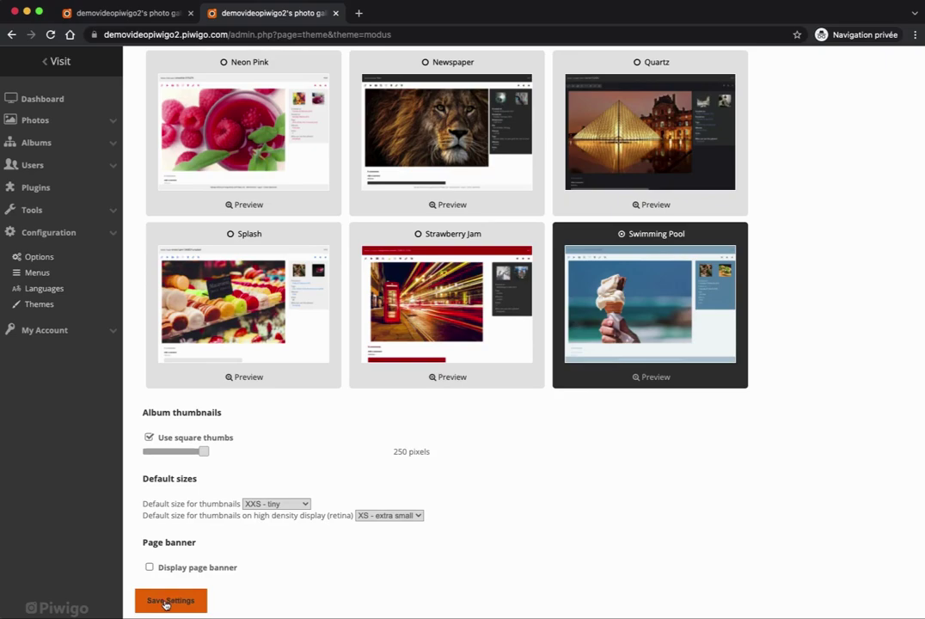
Save the Modus Swimming Pool skin settings and open the public gallery in a new tab.
click(168, 602)
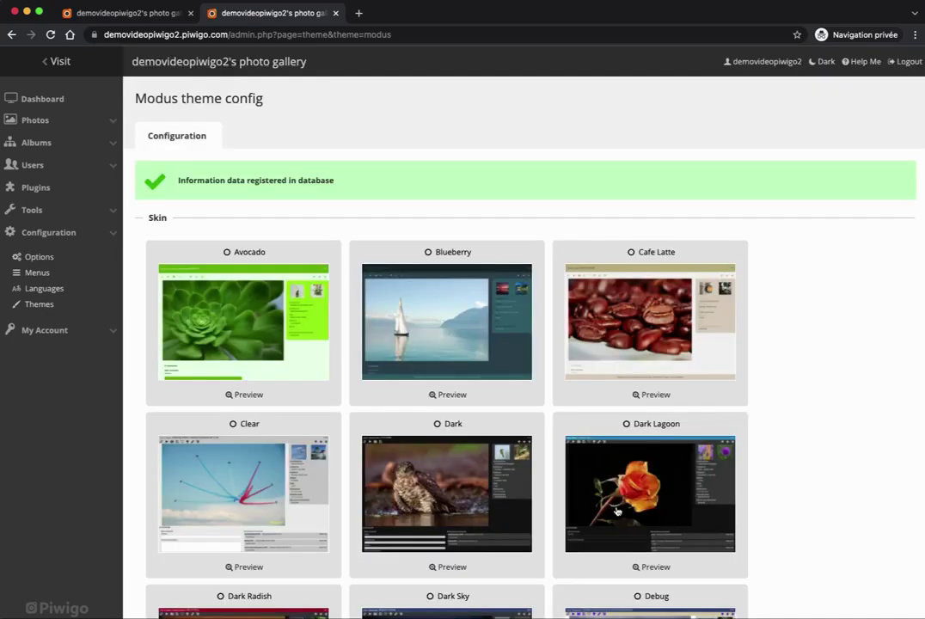
right_click(60, 62)
click(89, 70)
View My first album's 12 photos in the gallery tab, then return to the admin tab.
click(395, 14)
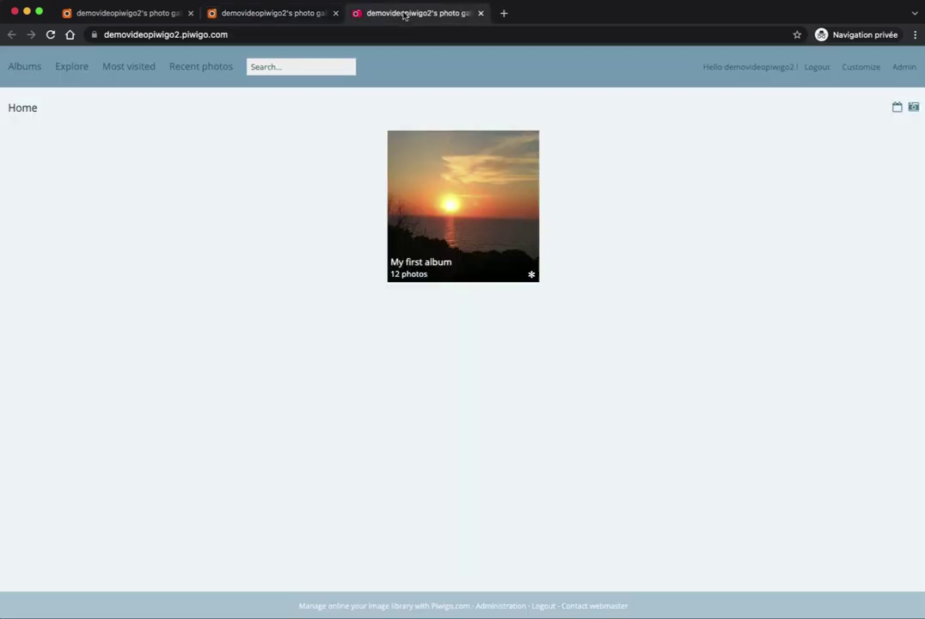
click(456, 202)
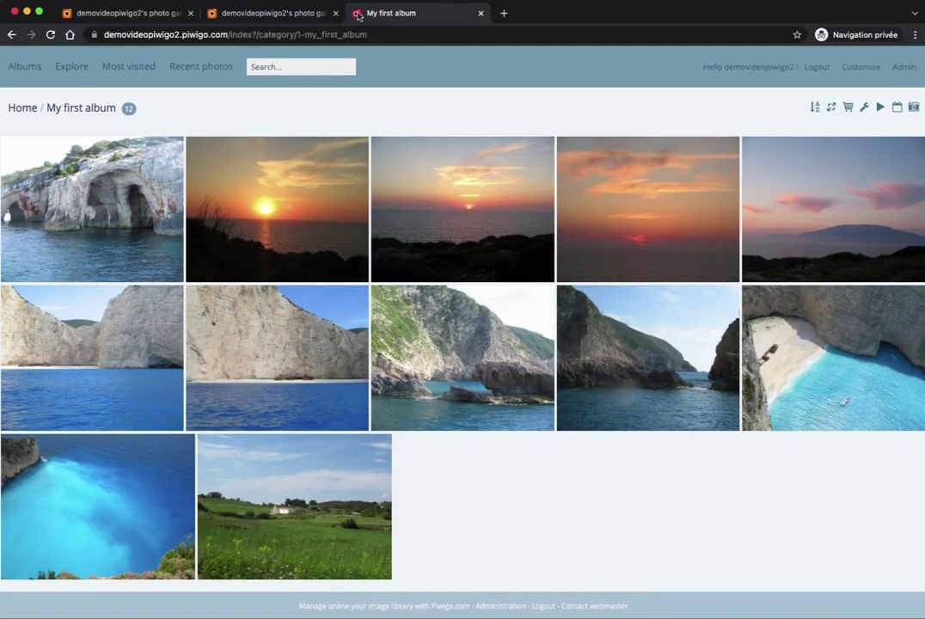
click(268, 15)
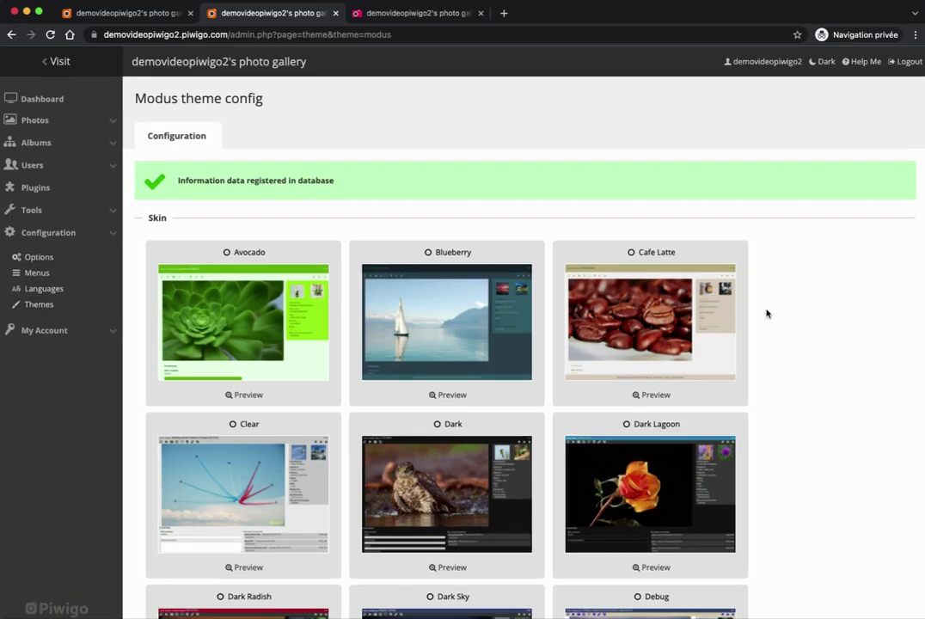
Activate Bootstrap Darkroom from the inactive themes list on the Themes page.
click(51, 306)
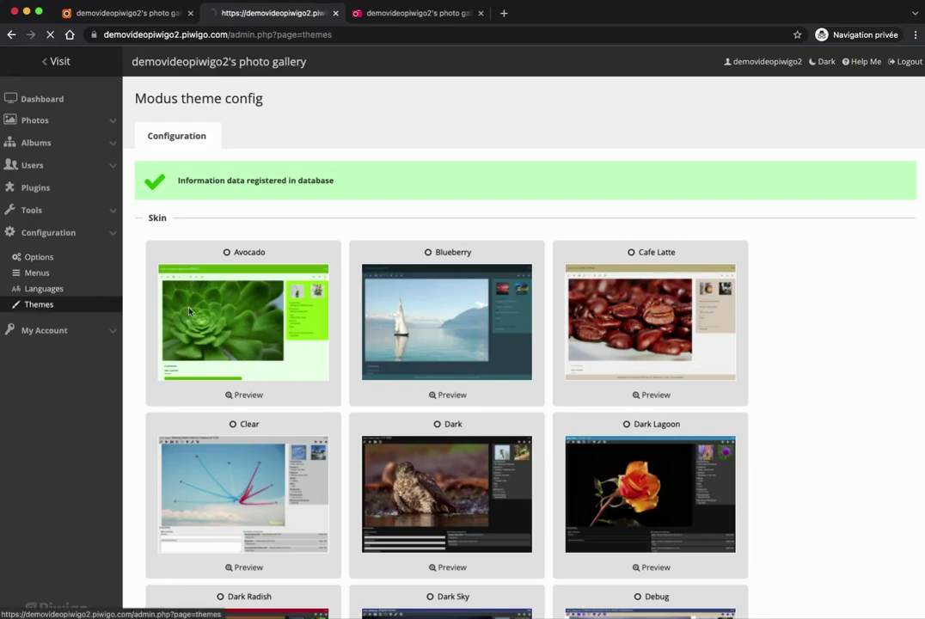
scroll(581, 322, down, 3)
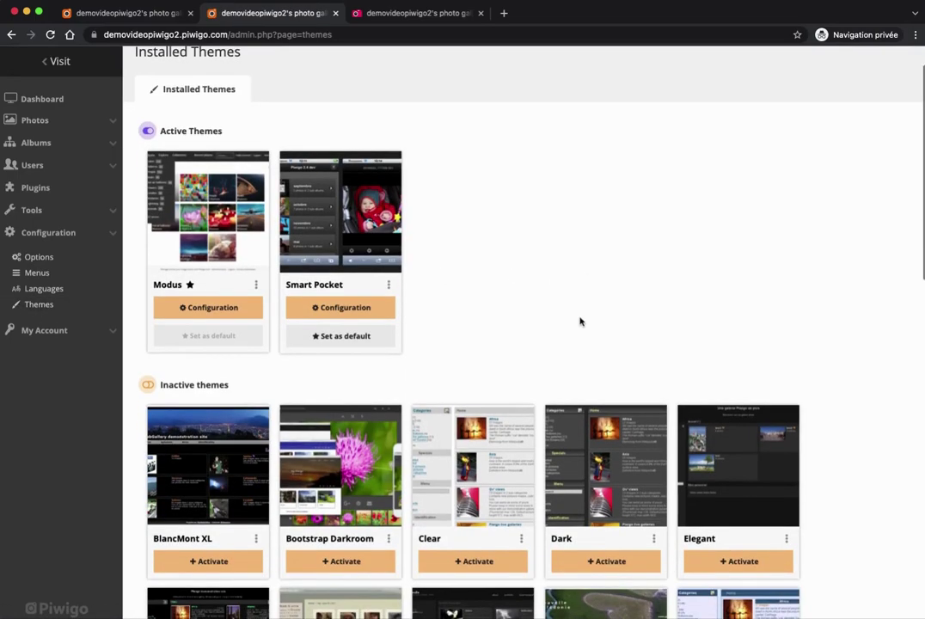
scroll(594, 301, down, 1)
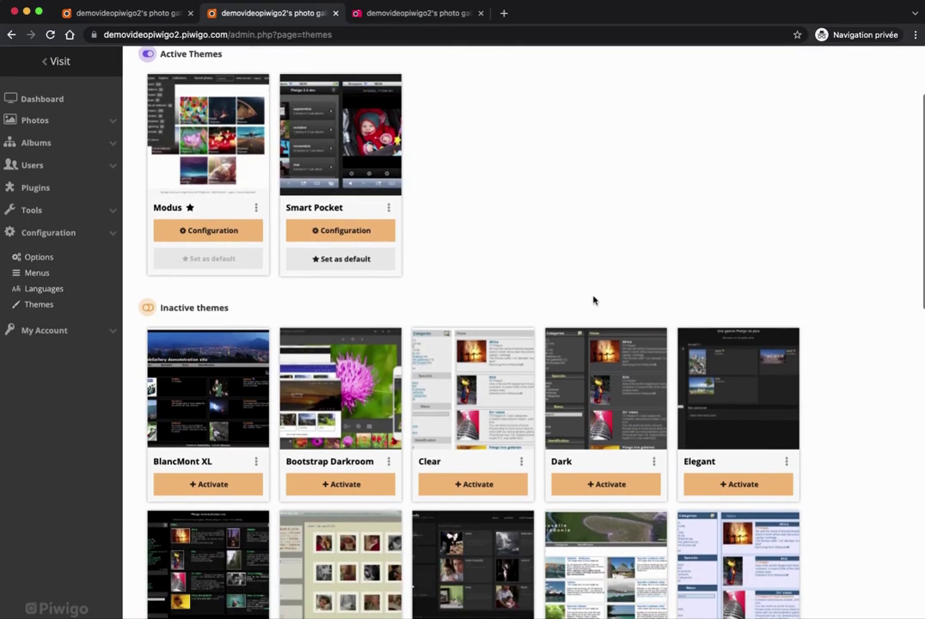
scroll(491, 243, down, 2)
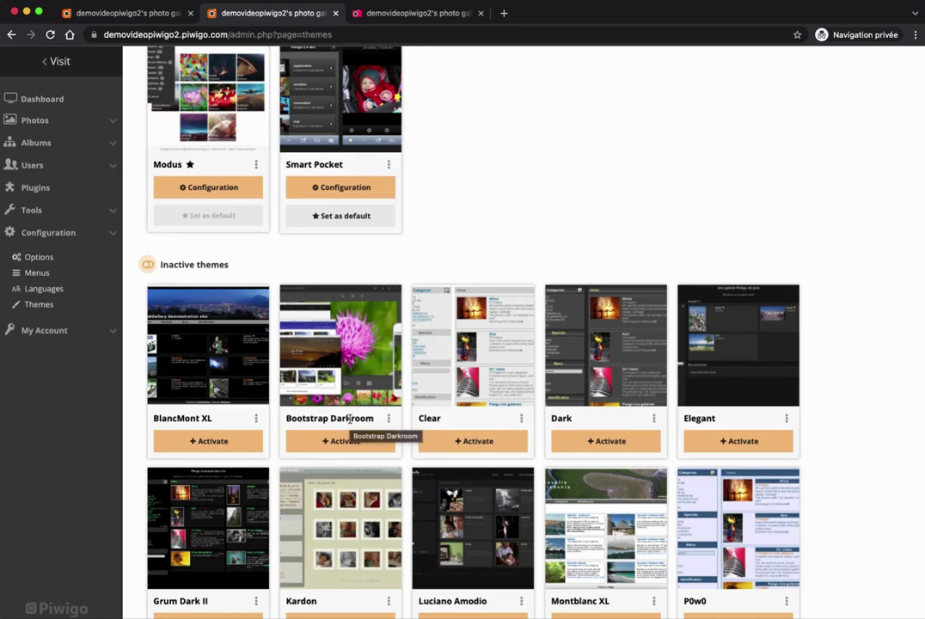
click(336, 442)
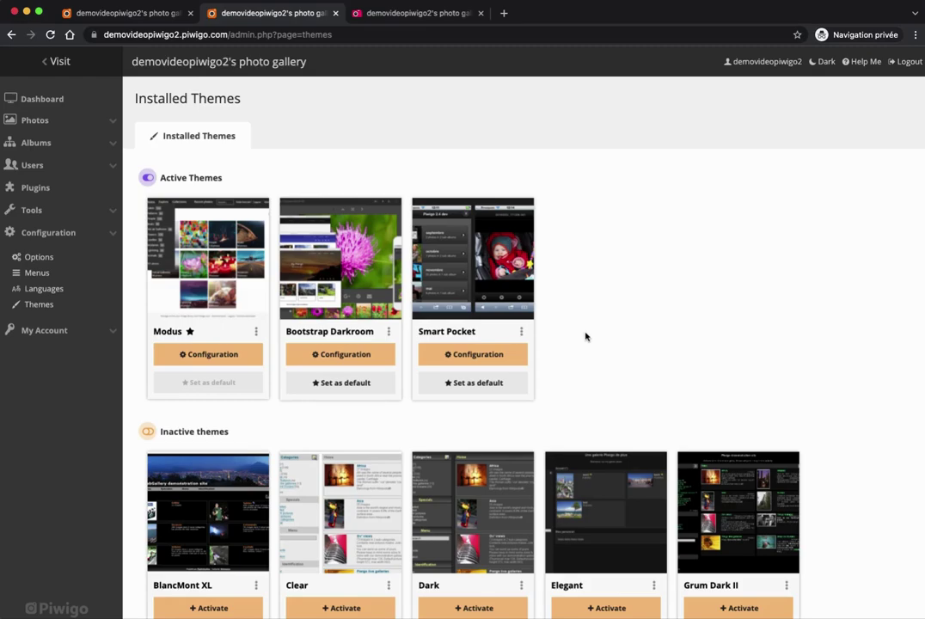
Set Bootstrap Darkroom as the default theme and reload the public gallery tab.
click(339, 386)
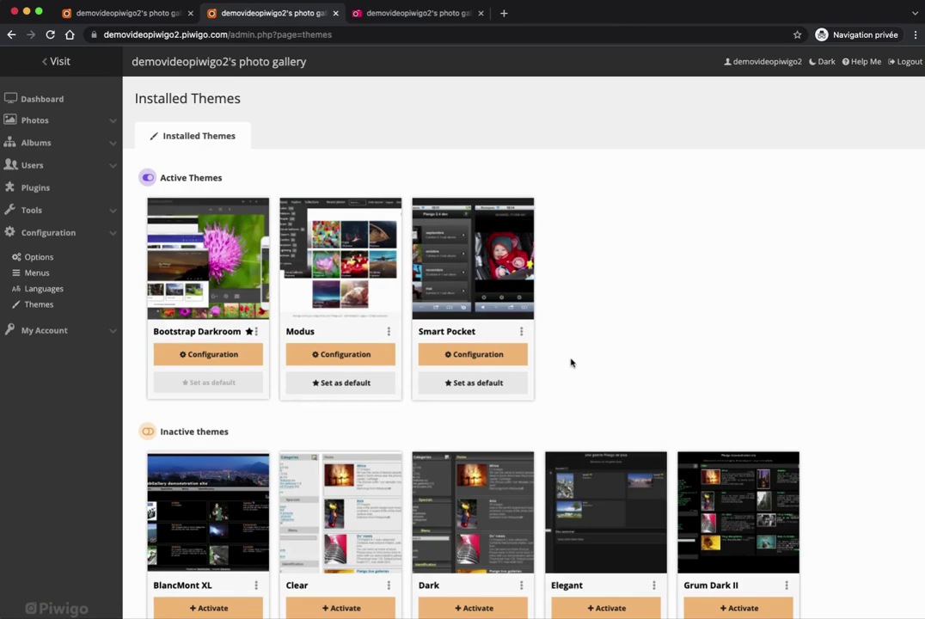
click(405, 15)
click(50, 35)
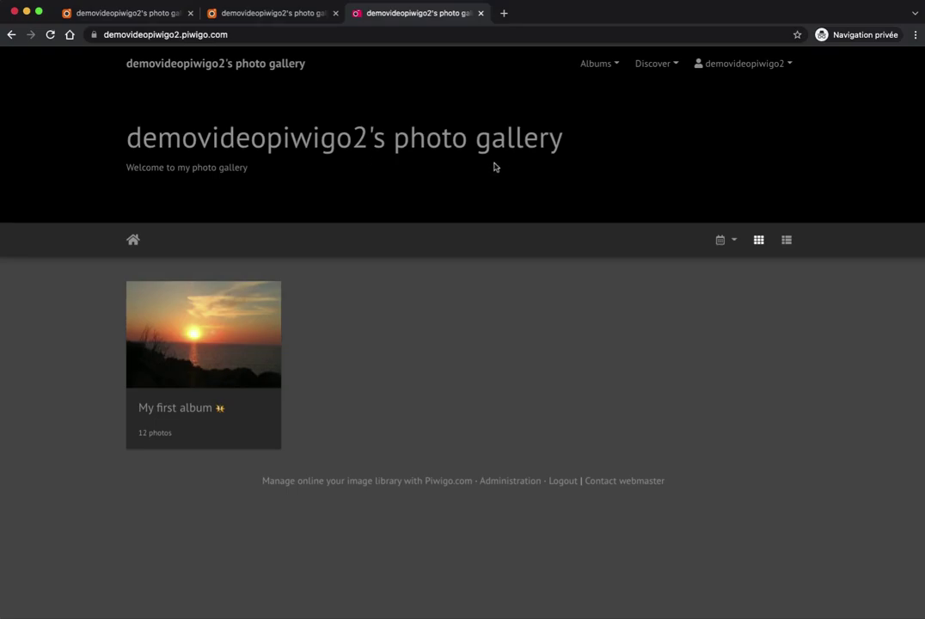
Browse My first album's 12 photos in the dark theme, then return to the admin themes page.
click(209, 323)
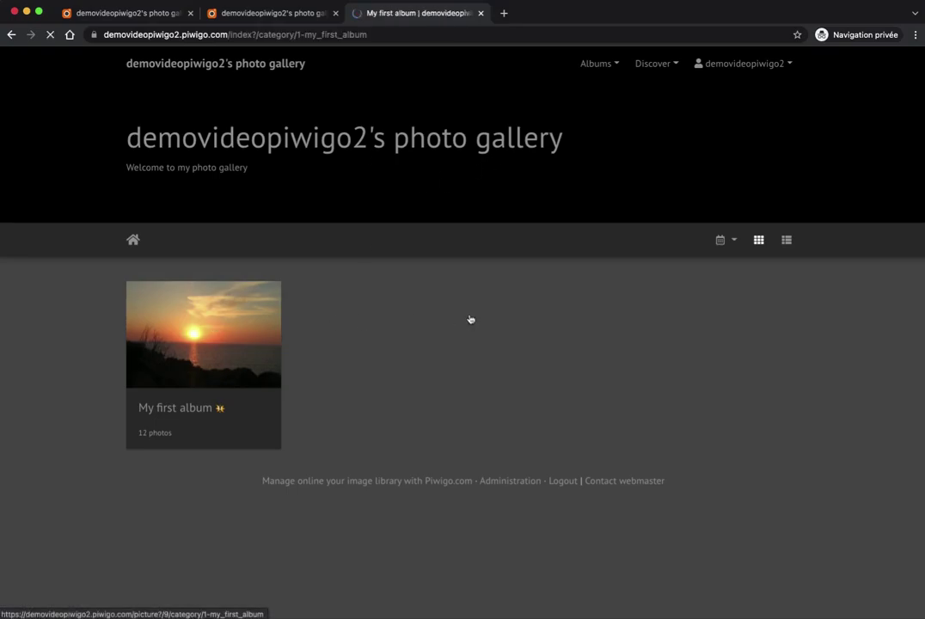
scroll(477, 317, down, 2)
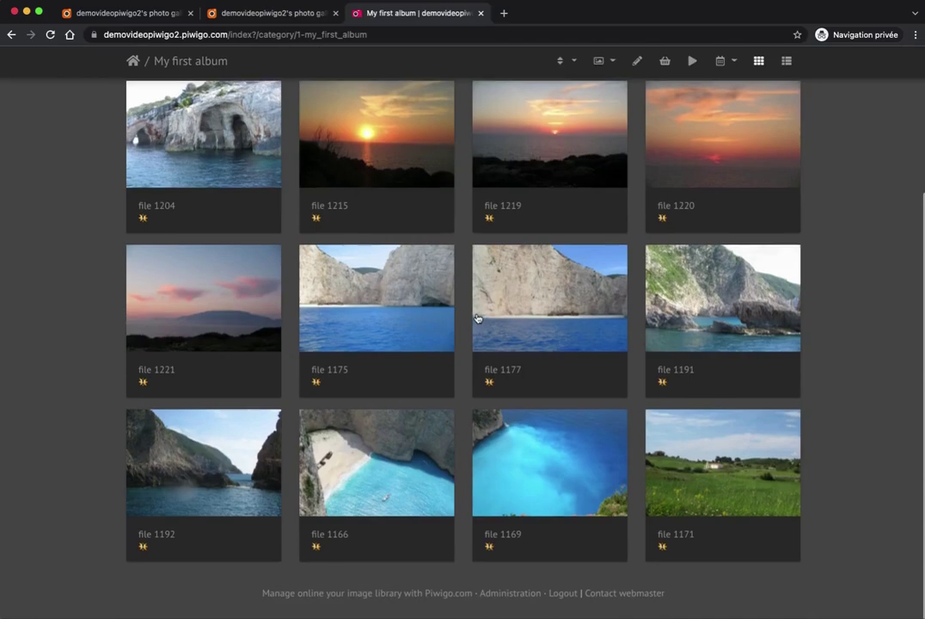
scroll(478, 318, up, 5)
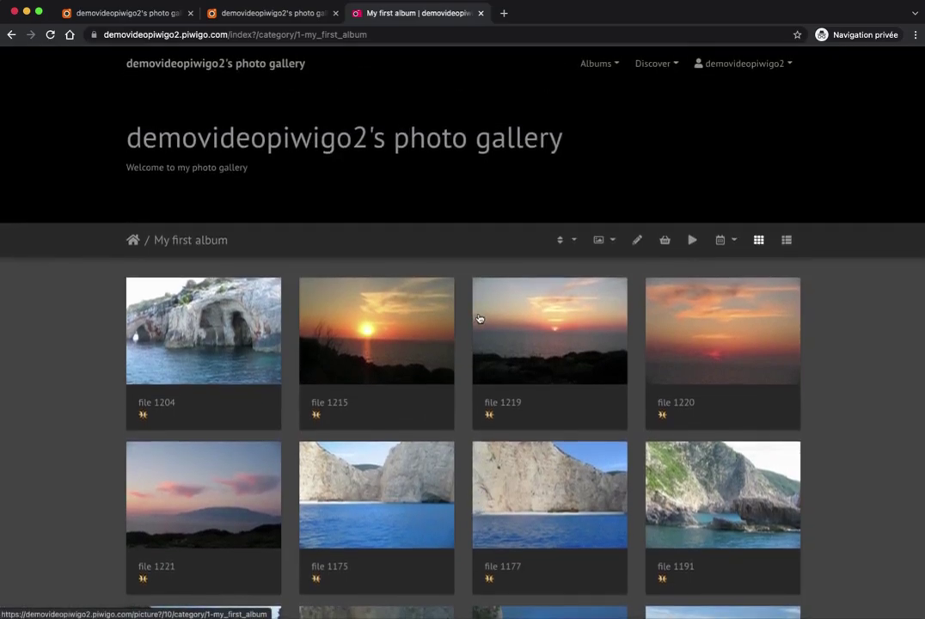
scroll(479, 318, down, 2)
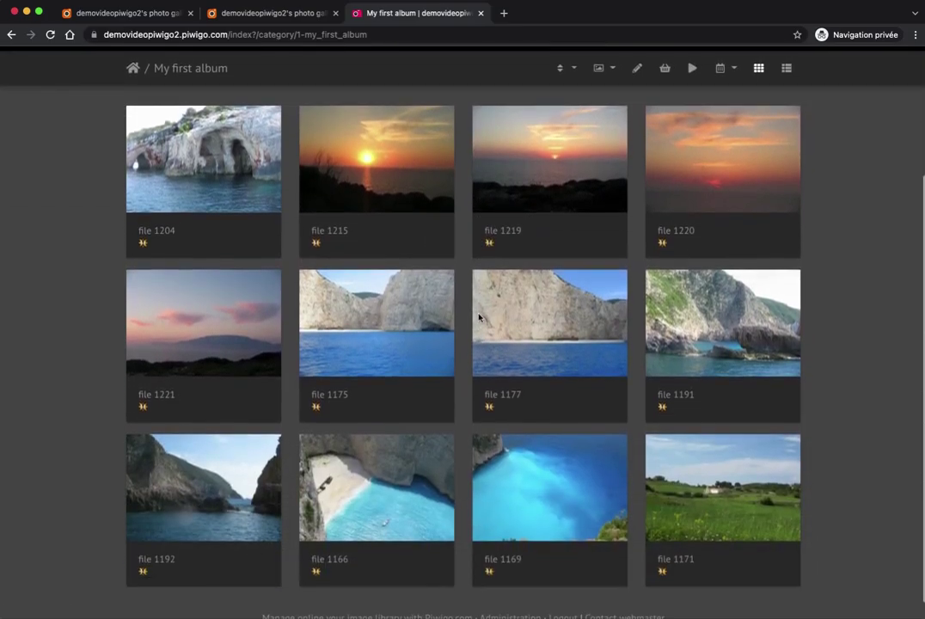
scroll(479, 317, up, 2)
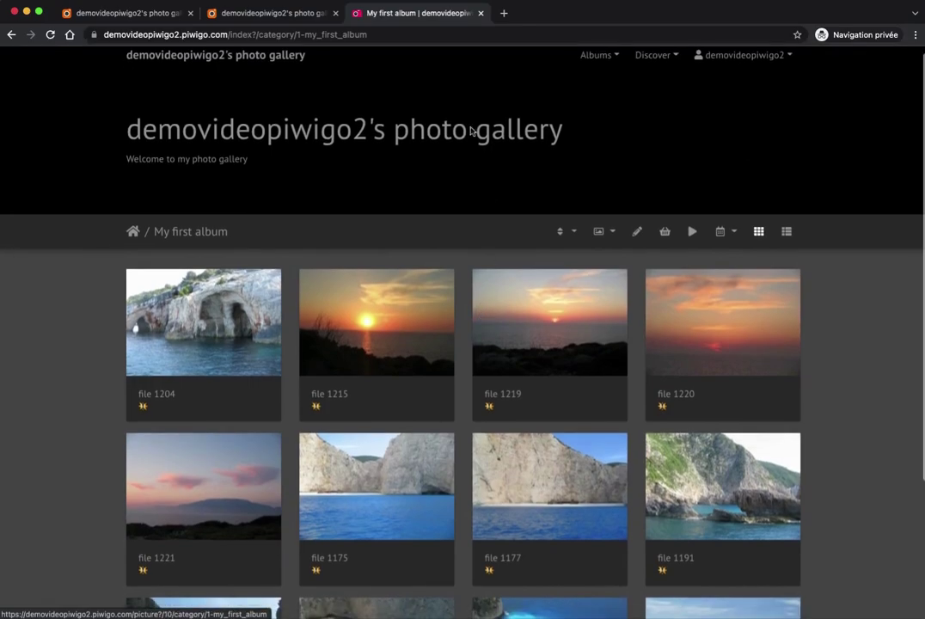
click(288, 14)
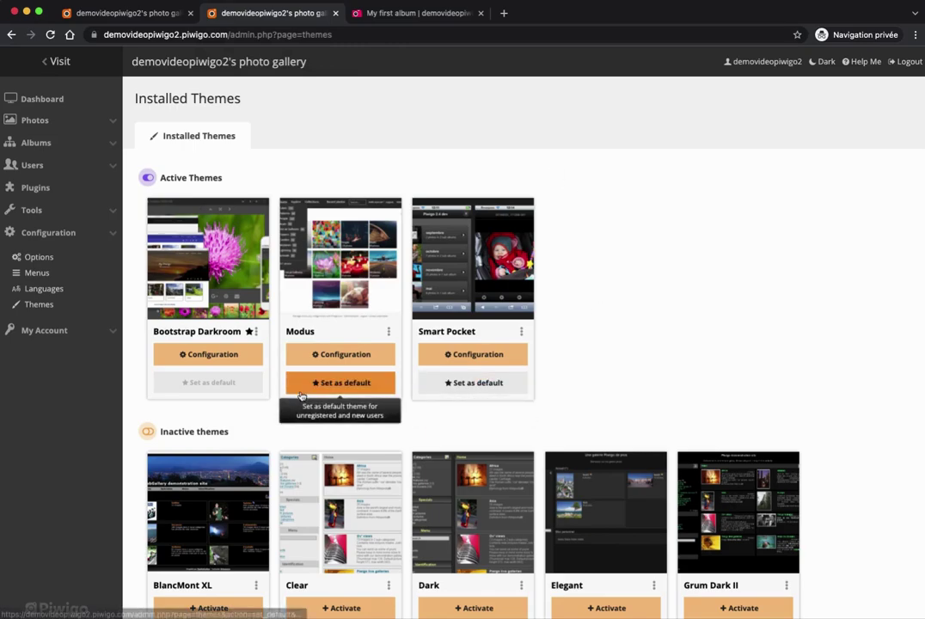
Open Bootstrap Darkroom's settings and preview the Material Blue, Light Green and Red colour themes.
click(197, 354)
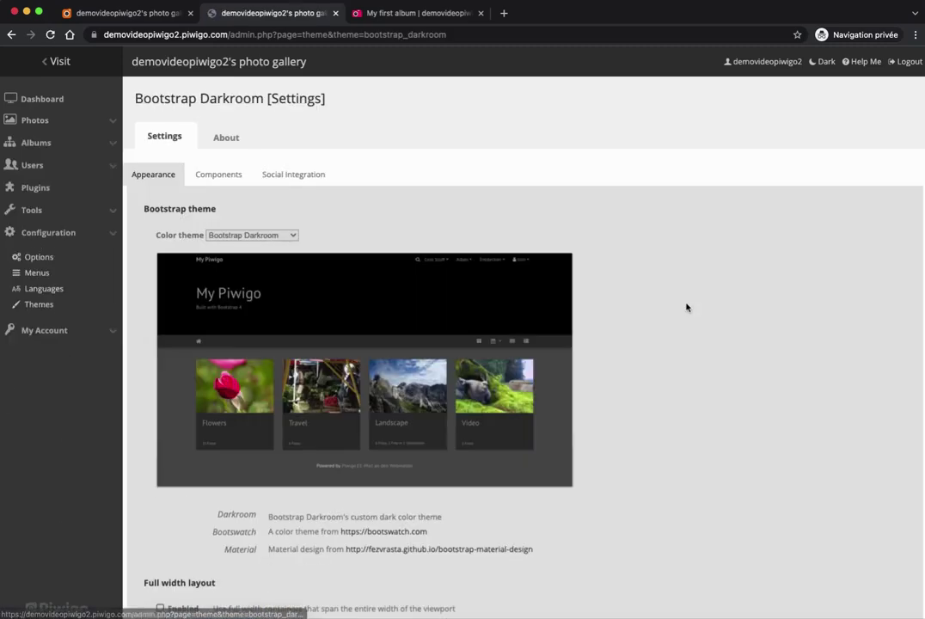
click(276, 237)
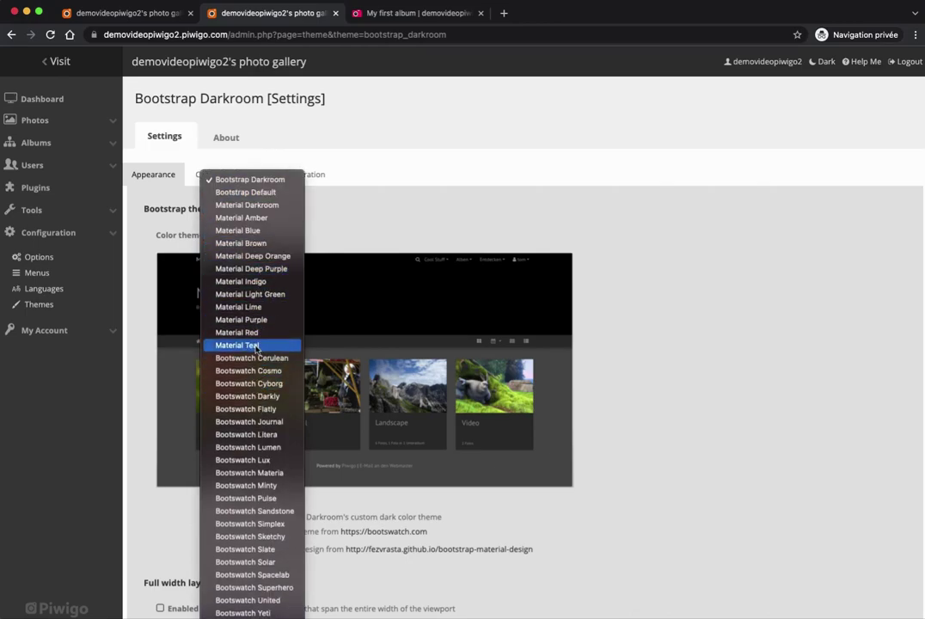
click(242, 233)
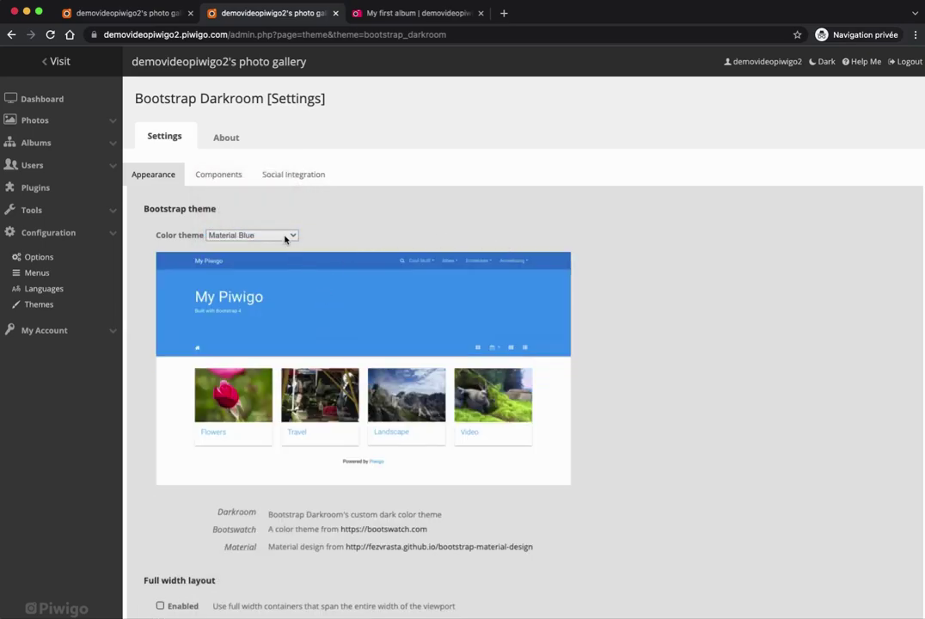
click(286, 237)
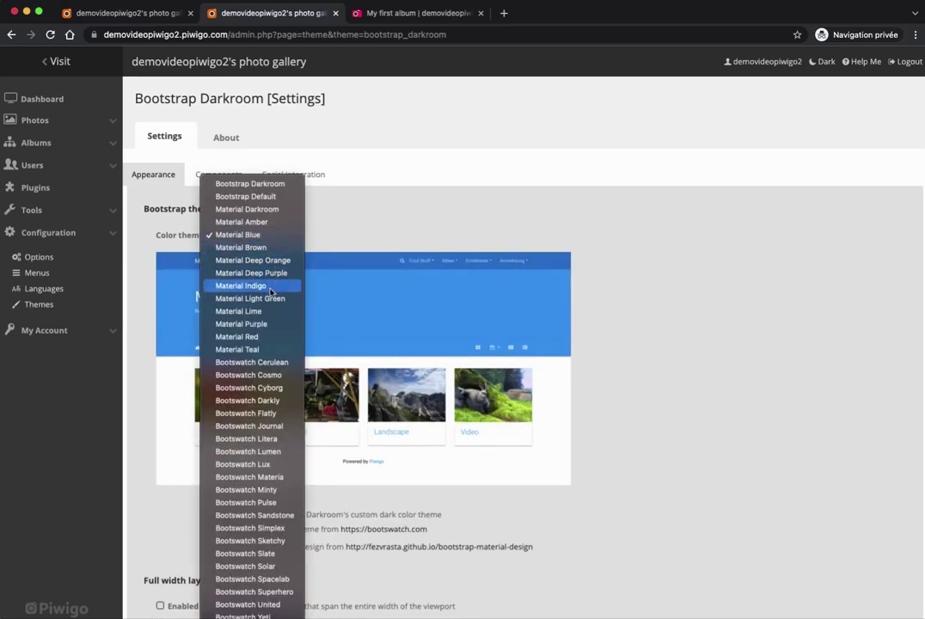
click(270, 298)
click(250, 234)
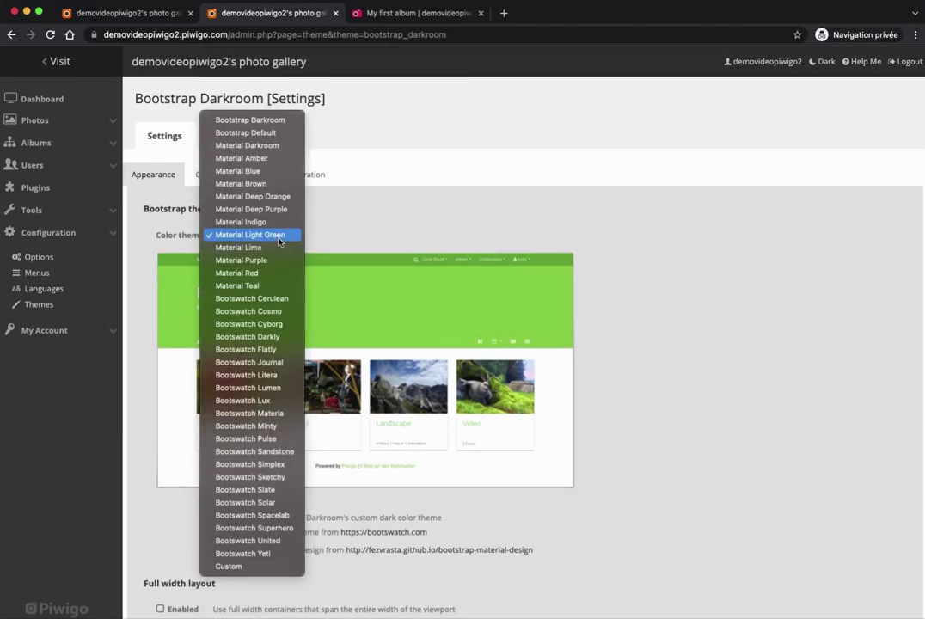
click(262, 271)
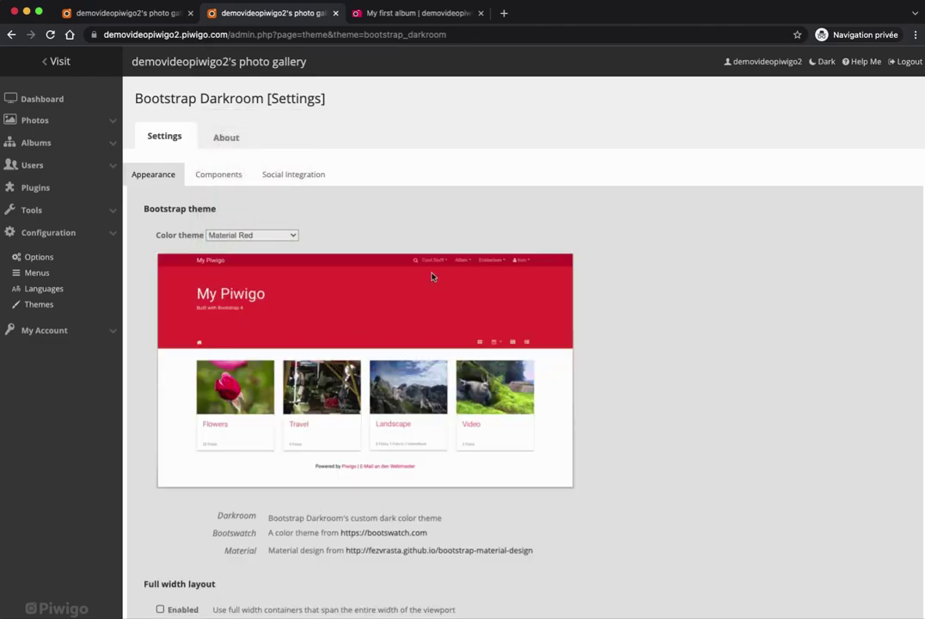
Preview Bootswatch Darkly, Lumen and Pulse, then set the colour theme to Bootswatch Journal.
click(283, 233)
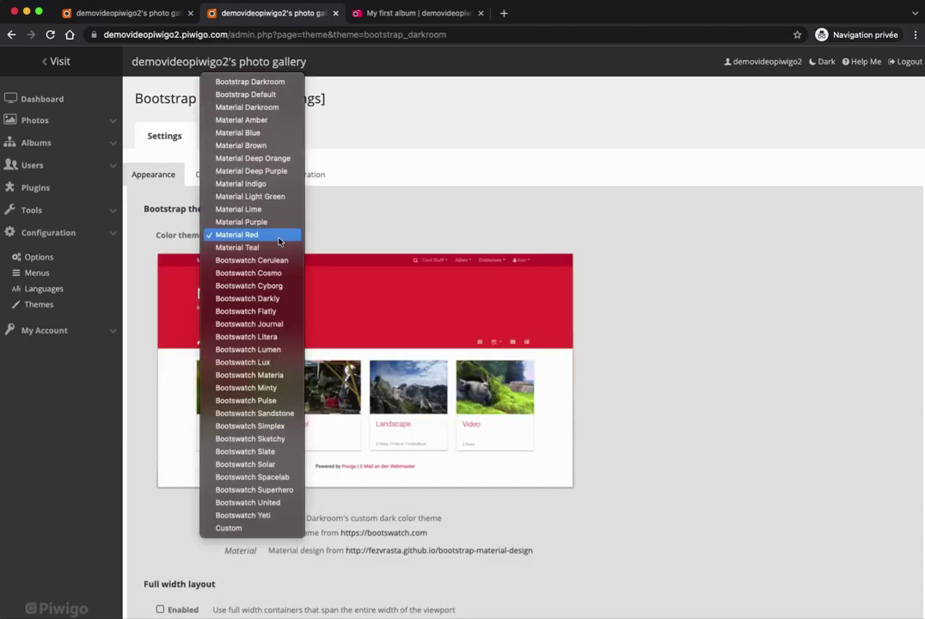
click(263, 300)
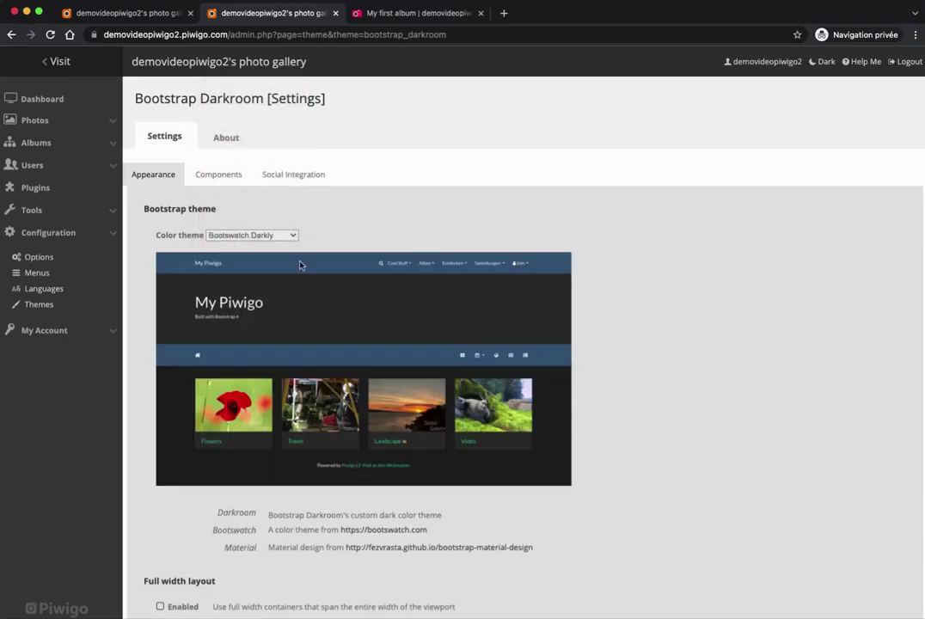
click(285, 236)
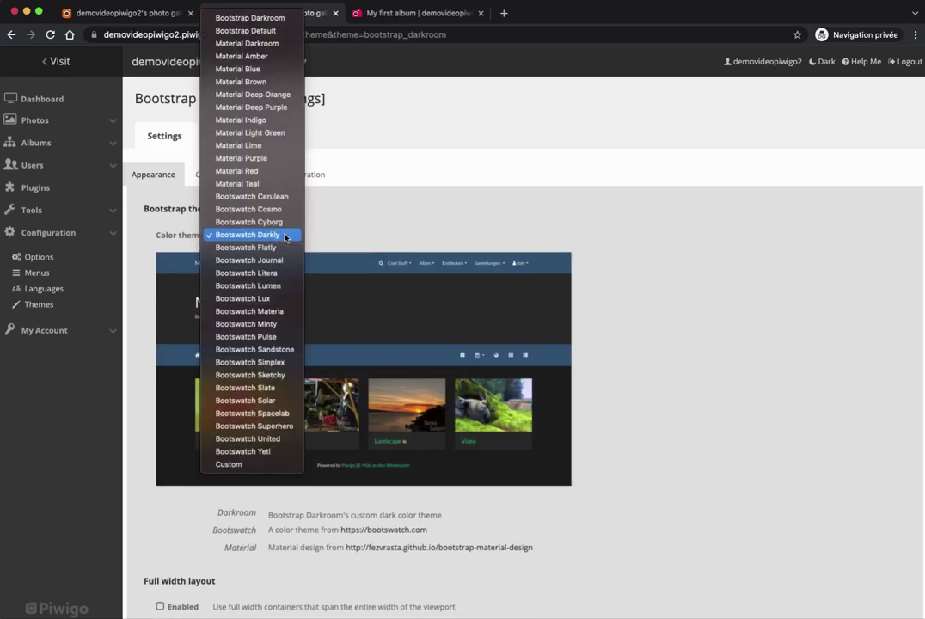
click(274, 286)
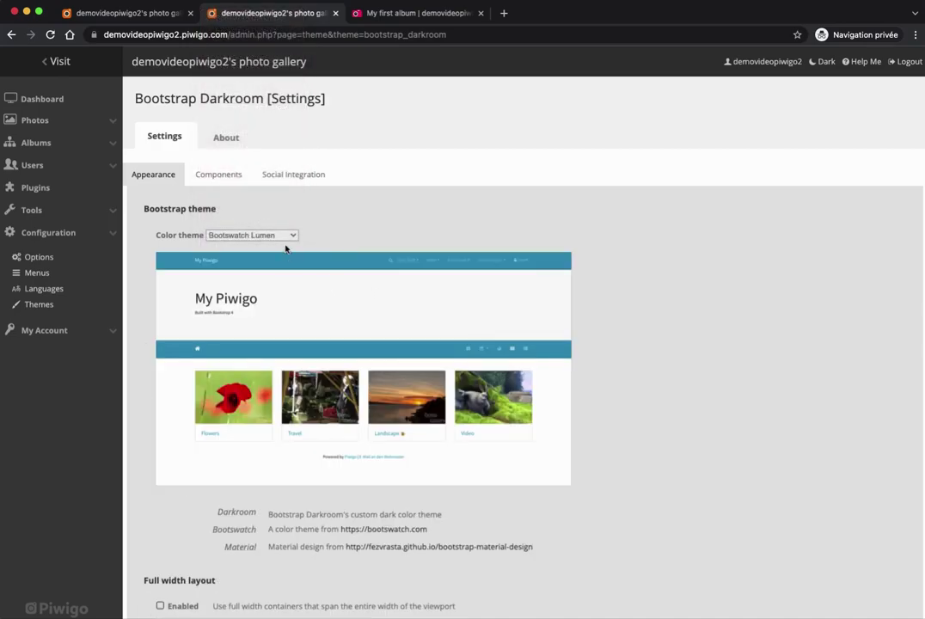
click(273, 238)
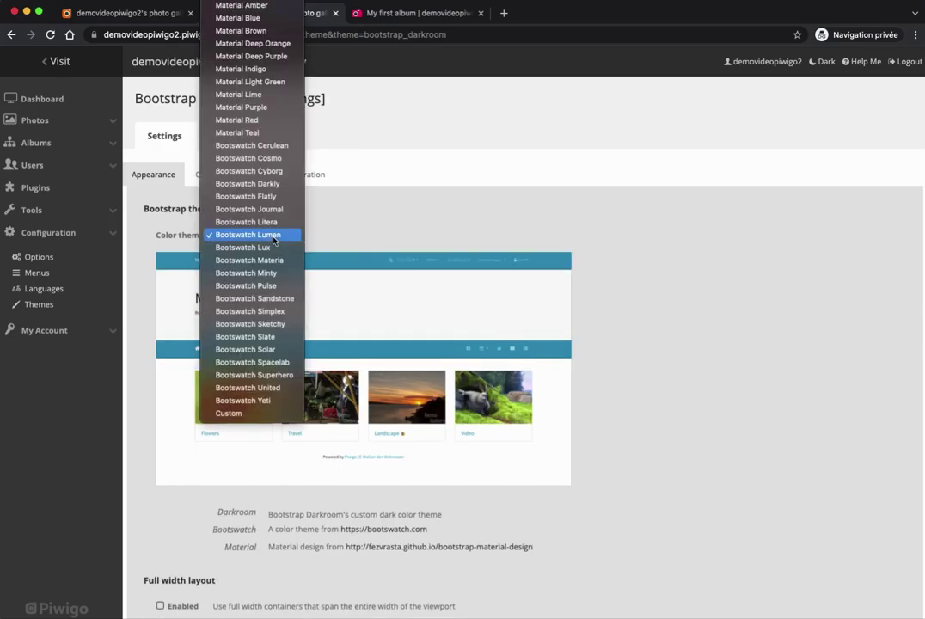
click(268, 286)
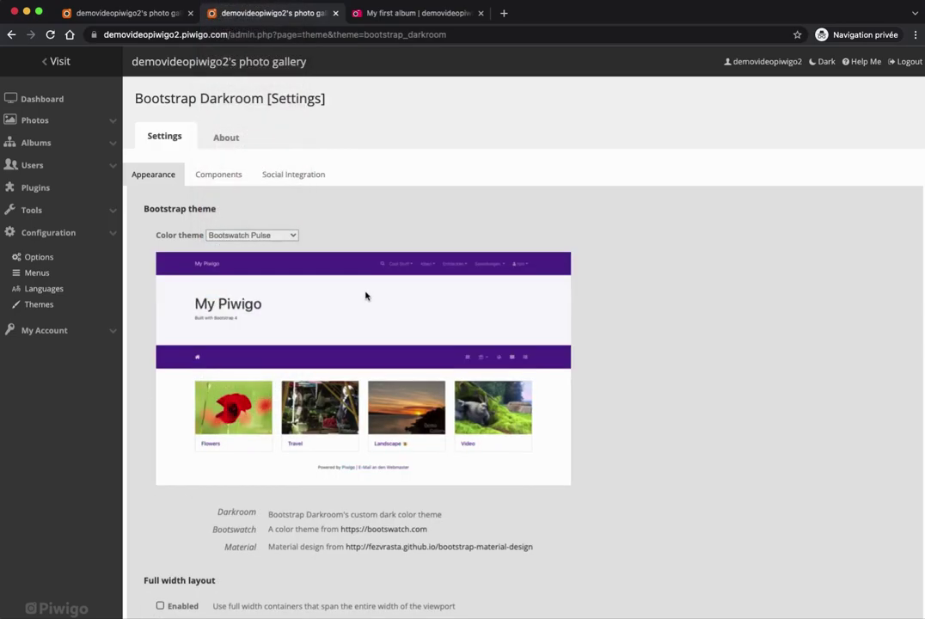
click(227, 235)
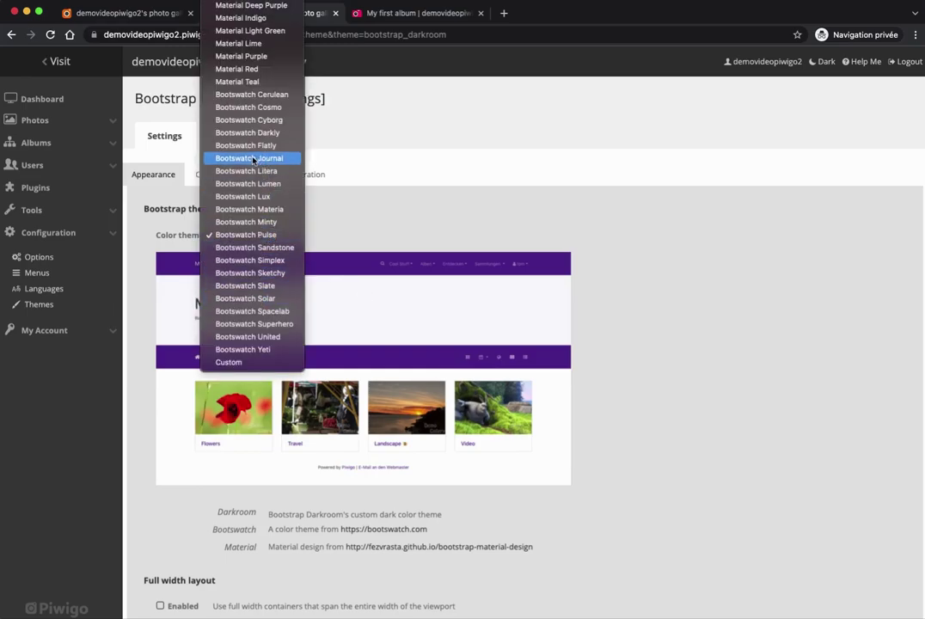
click(253, 158)
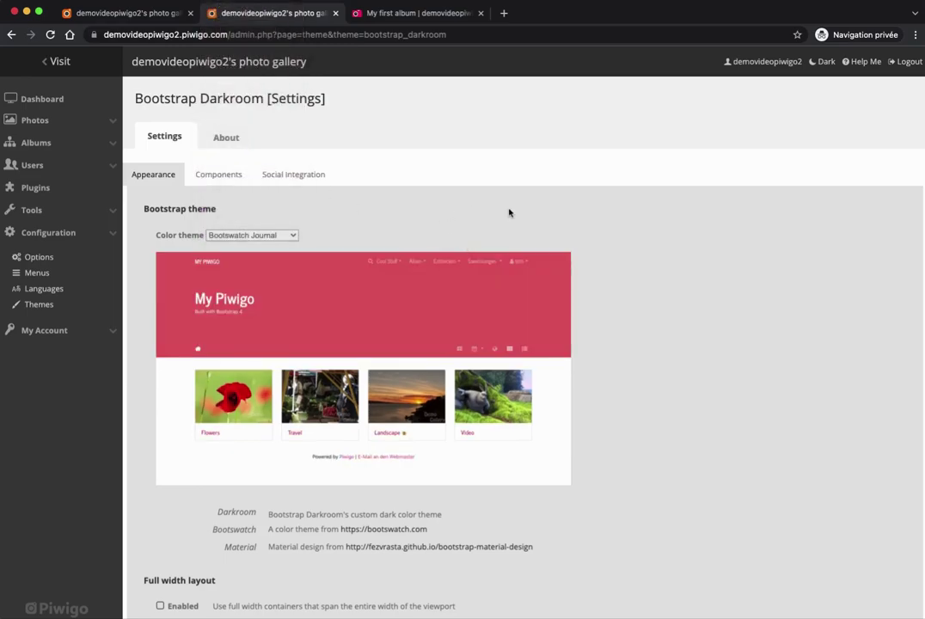
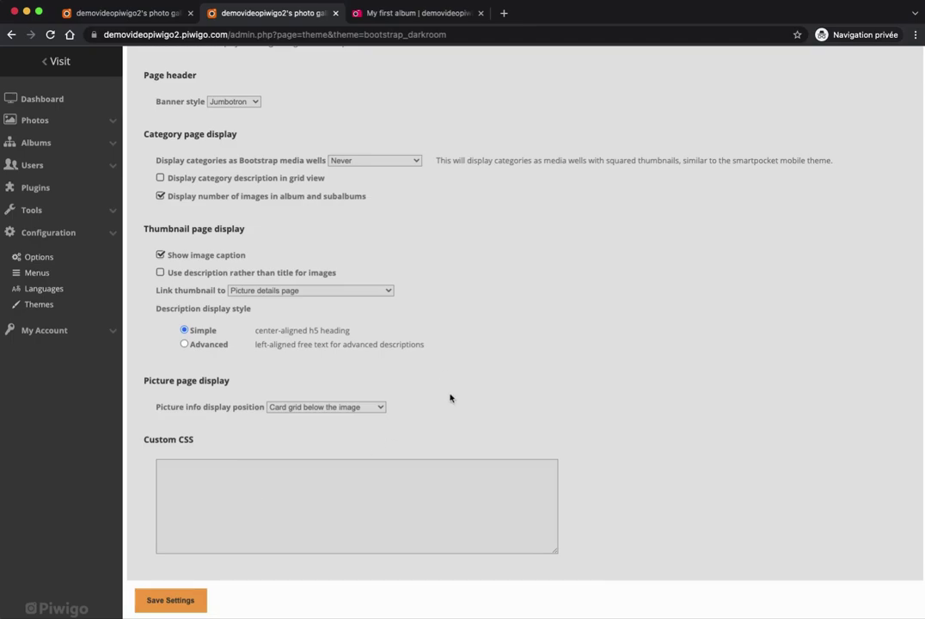
Save Material Light Green as the Bootstrap Darkroom colour theme, then view the My first album gallery.
scroll(449, 398, up, 10)
scroll(449, 398, up, 4)
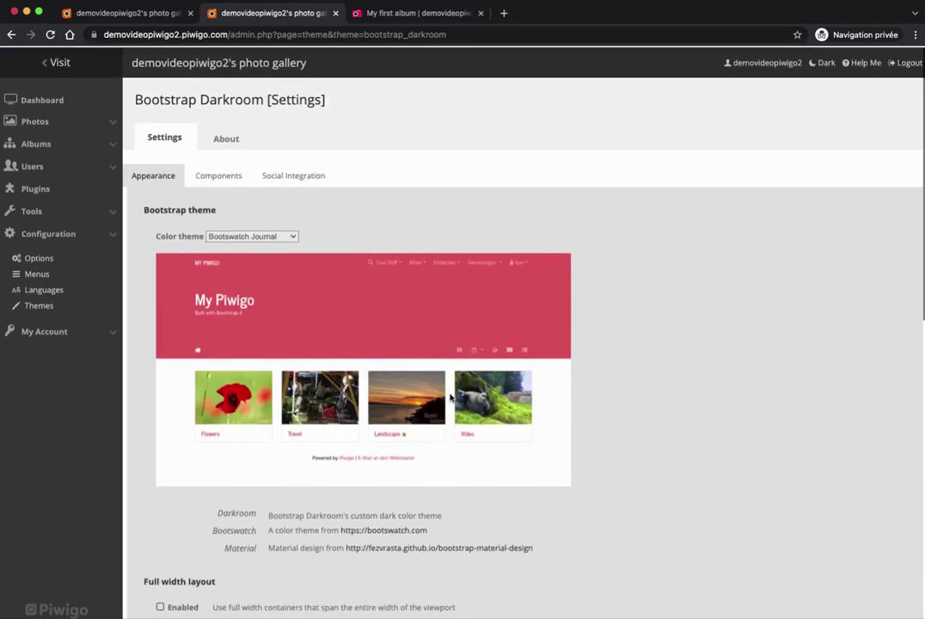
click(264, 236)
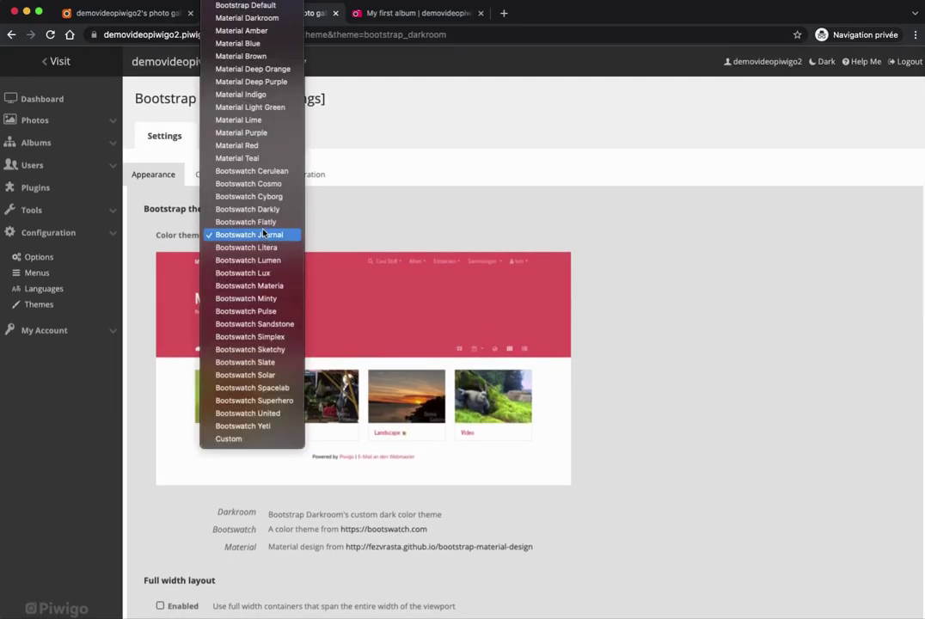
click(258, 107)
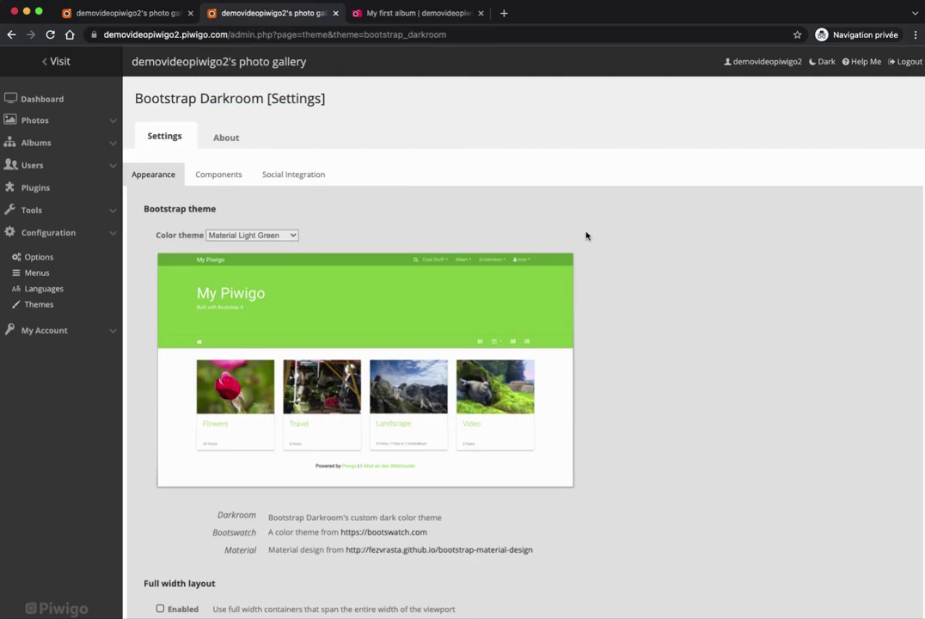
scroll(607, 269, down, 5)
scroll(607, 269, down, 10)
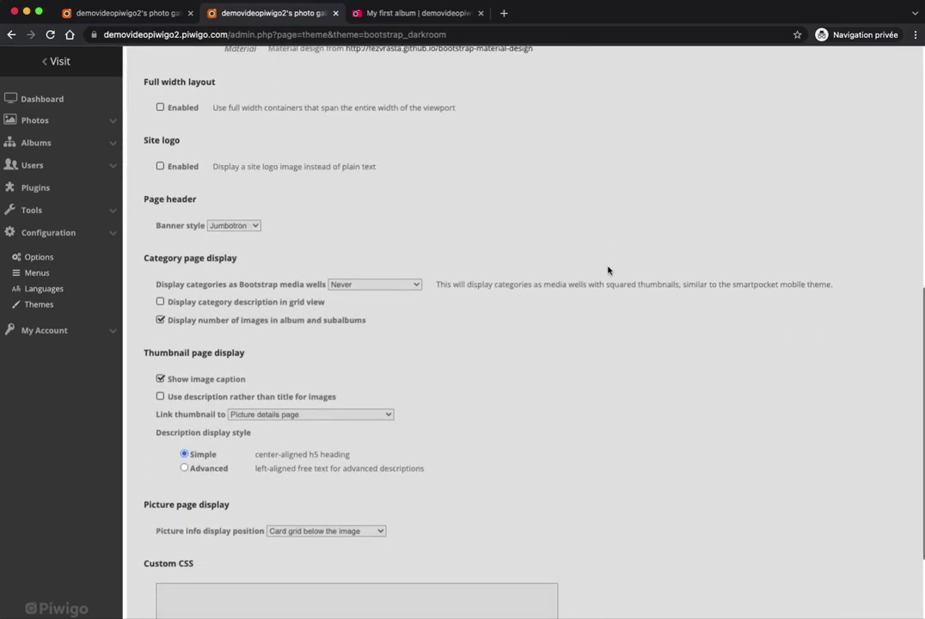
click(170, 600)
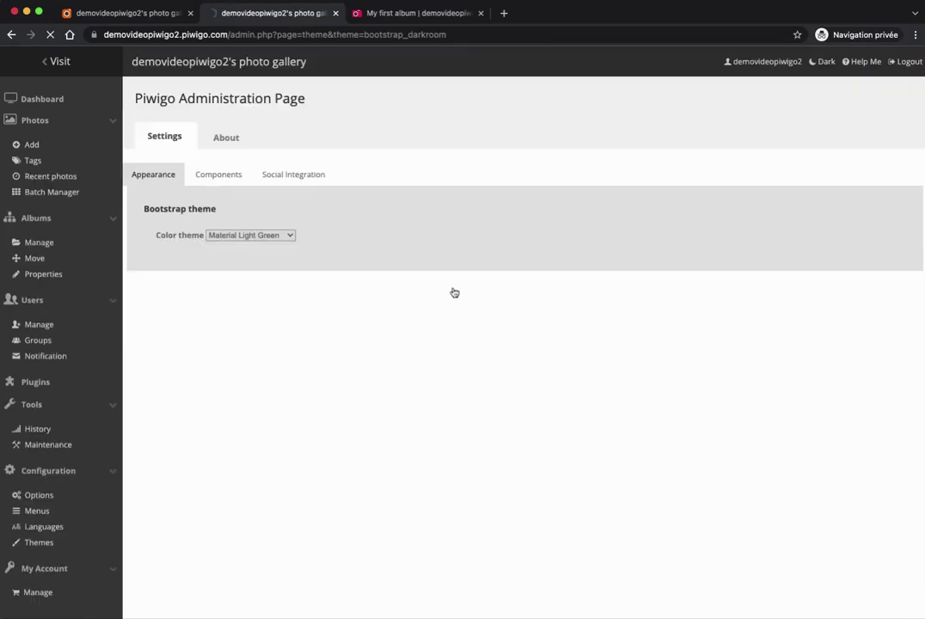
click(412, 16)
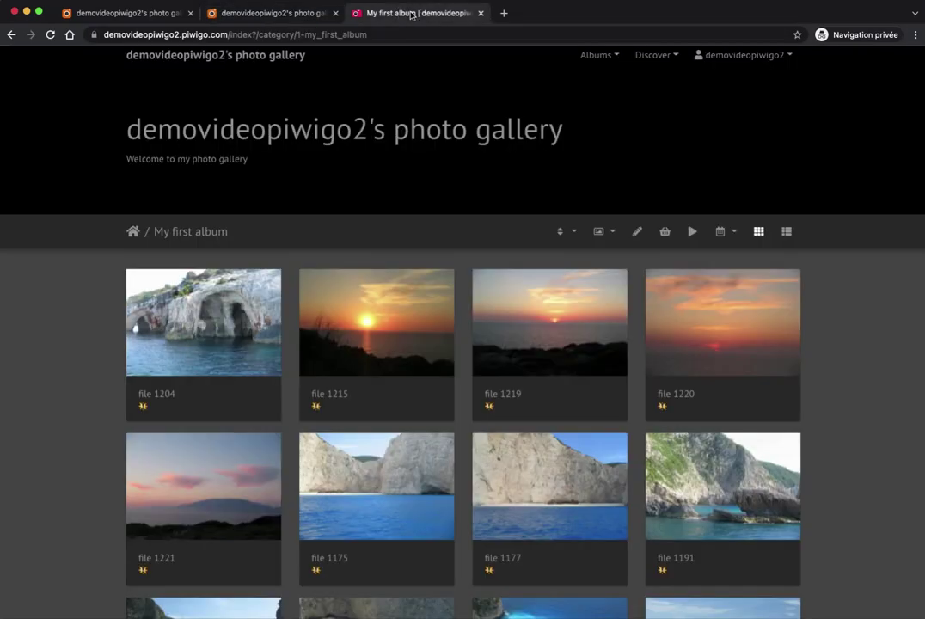
Reload the album and open photo 1215 to confirm the green theme, then return to administration.
click(51, 34)
scroll(400, 179, down, 1)
scroll(400, 177, down, 3)
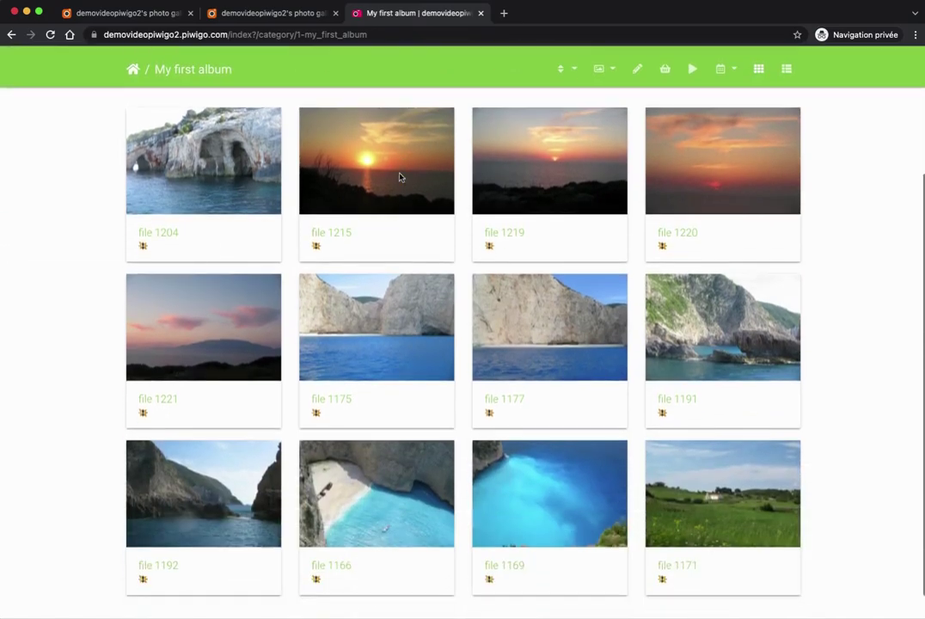
click(360, 155)
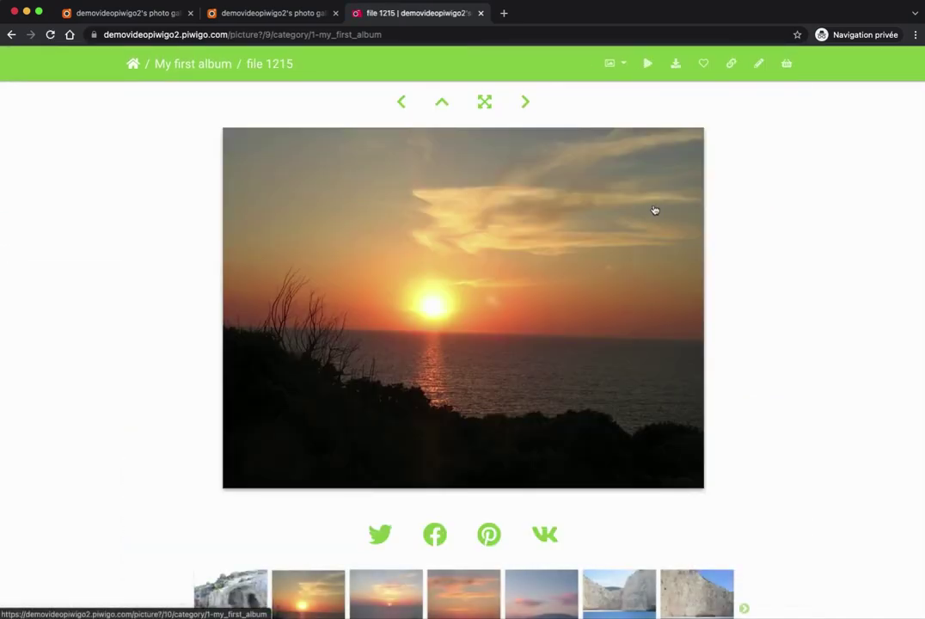
click(278, 16)
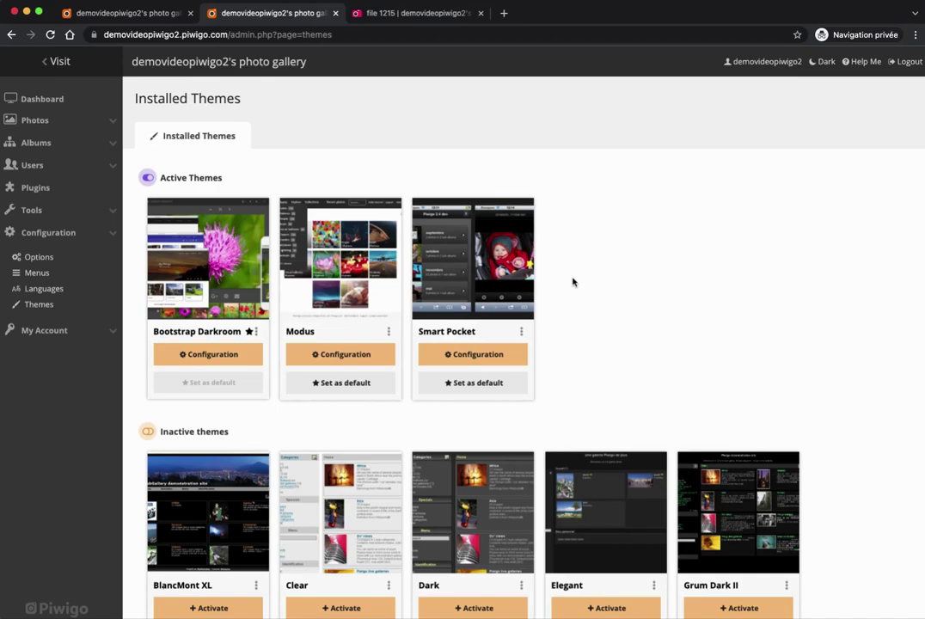
Preview the Smart Pocket theme, deactivate it from its options menu, then expand the Users section.
click(469, 271)
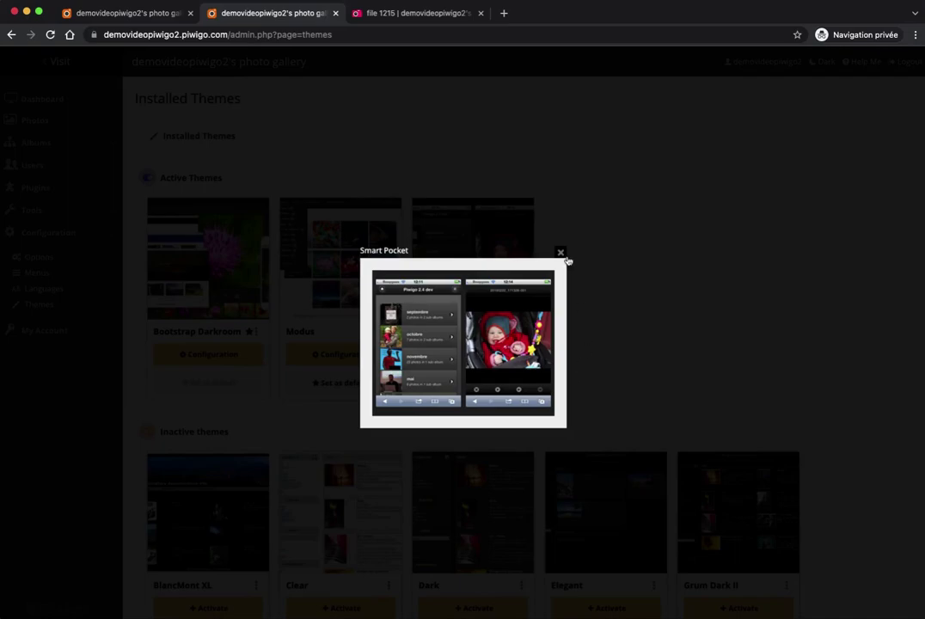
click(560, 254)
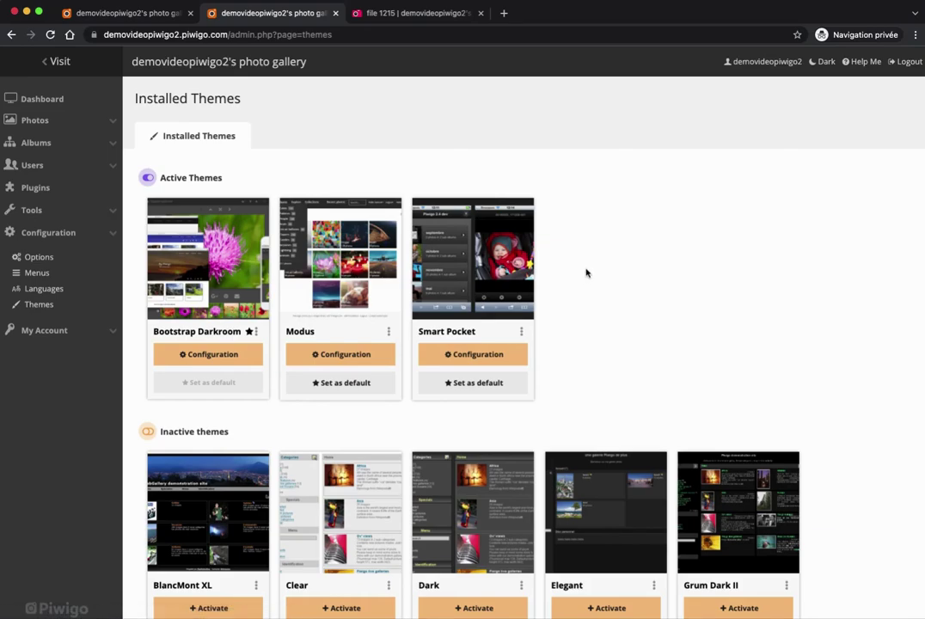
click(520, 334)
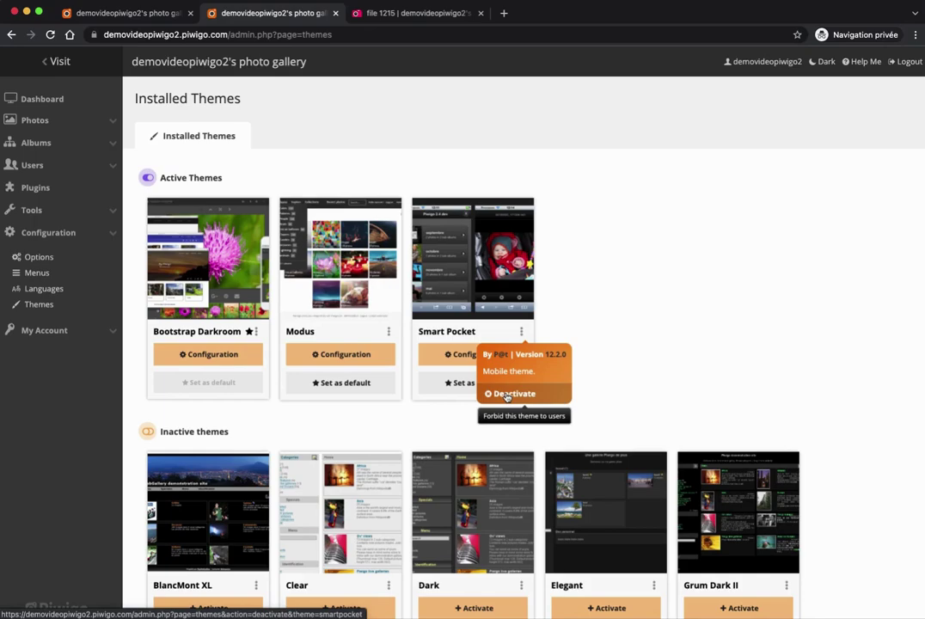
click(506, 395)
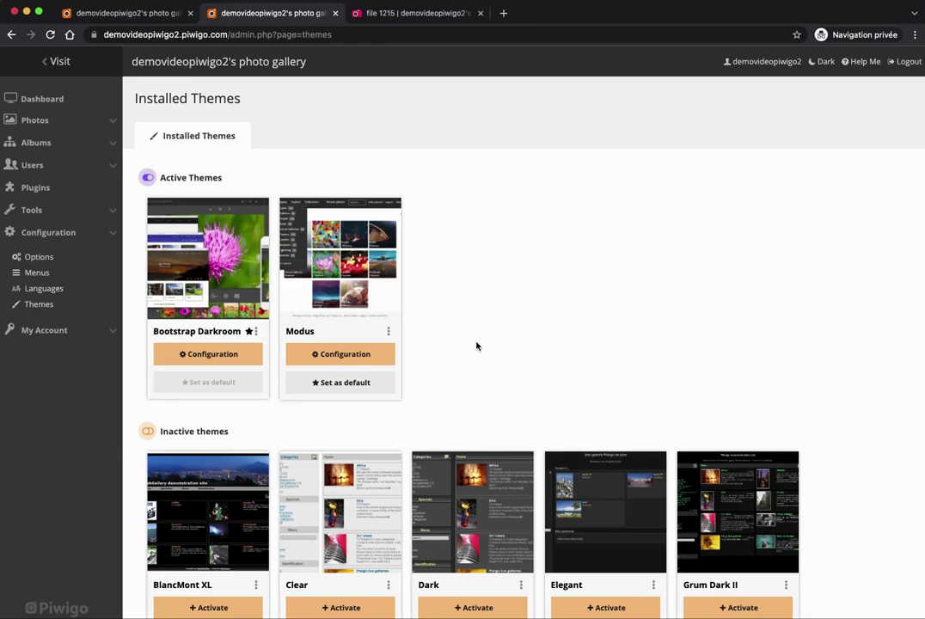
click(74, 170)
Go to Users > Manage and open the Add a user form.
click(39, 190)
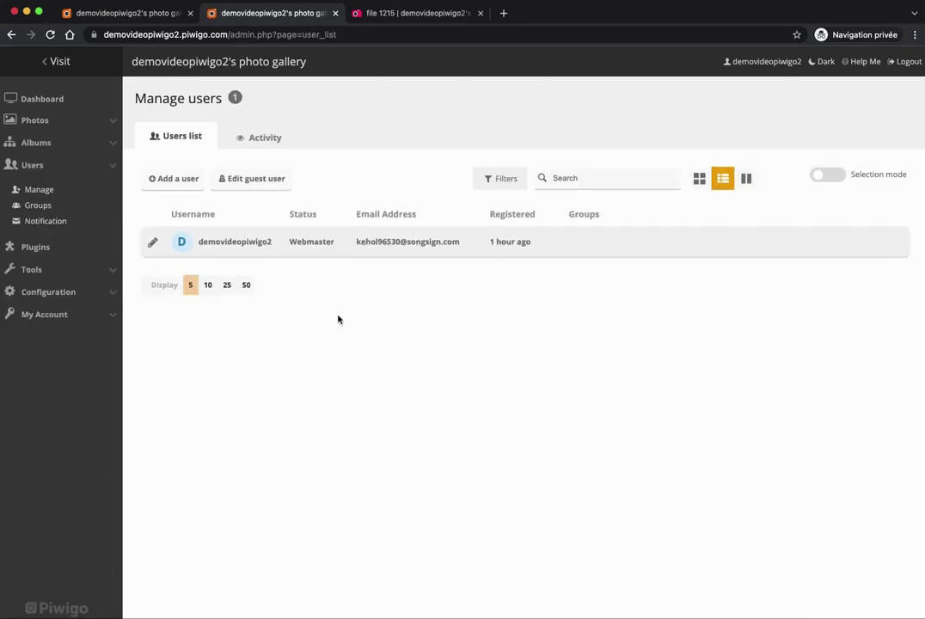
click(173, 179)
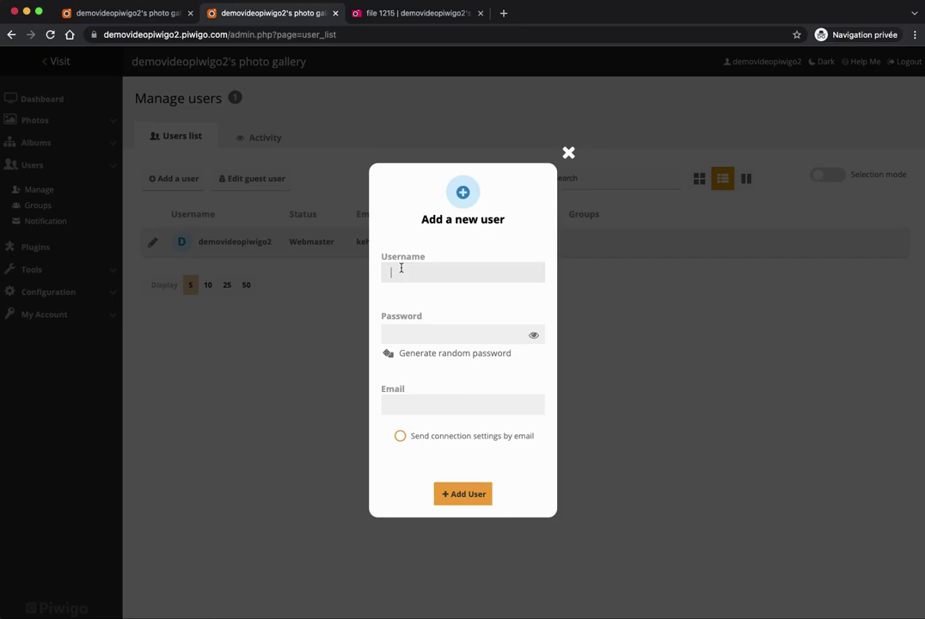
Add the user with a generated random password and their e-mail, emailing them the connection settings.
text(Mark)
click(406, 338)
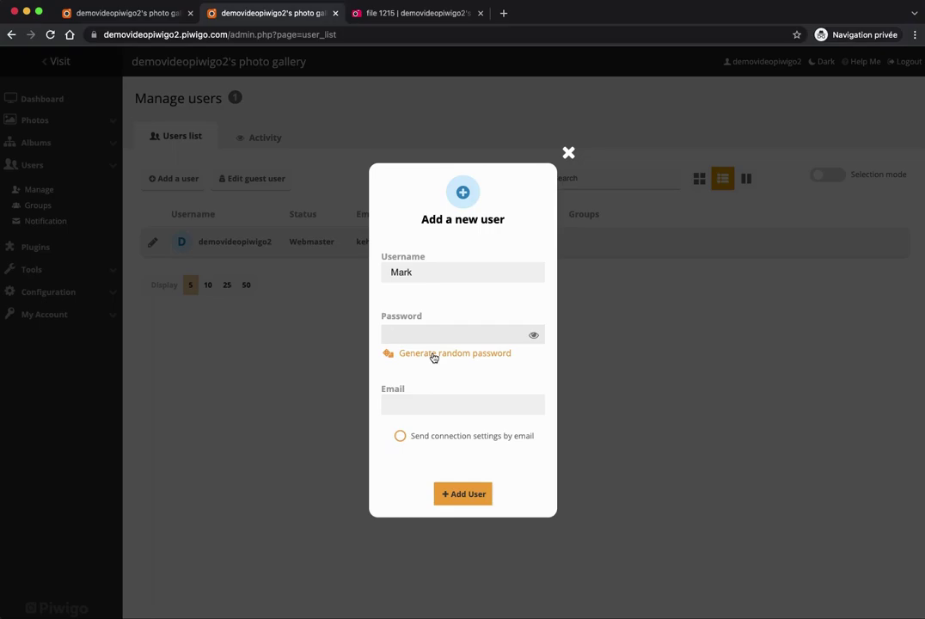
click(434, 356)
click(458, 407)
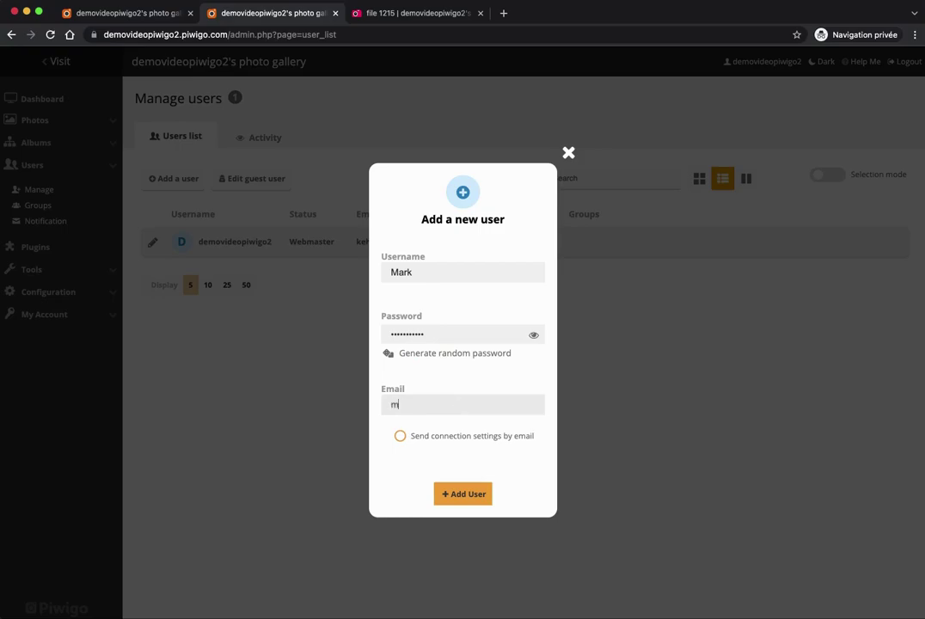
click(419, 439)
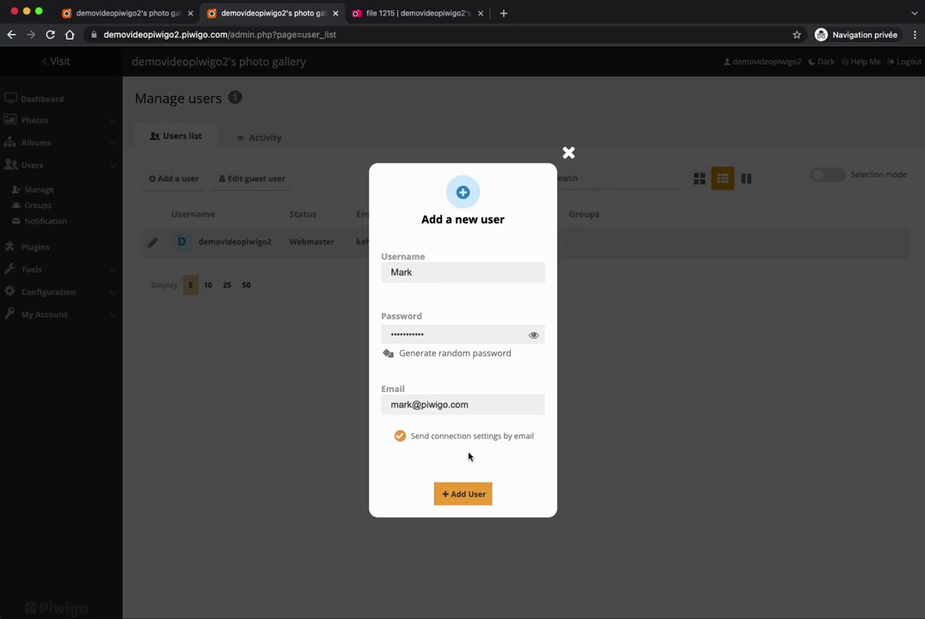
click(459, 496)
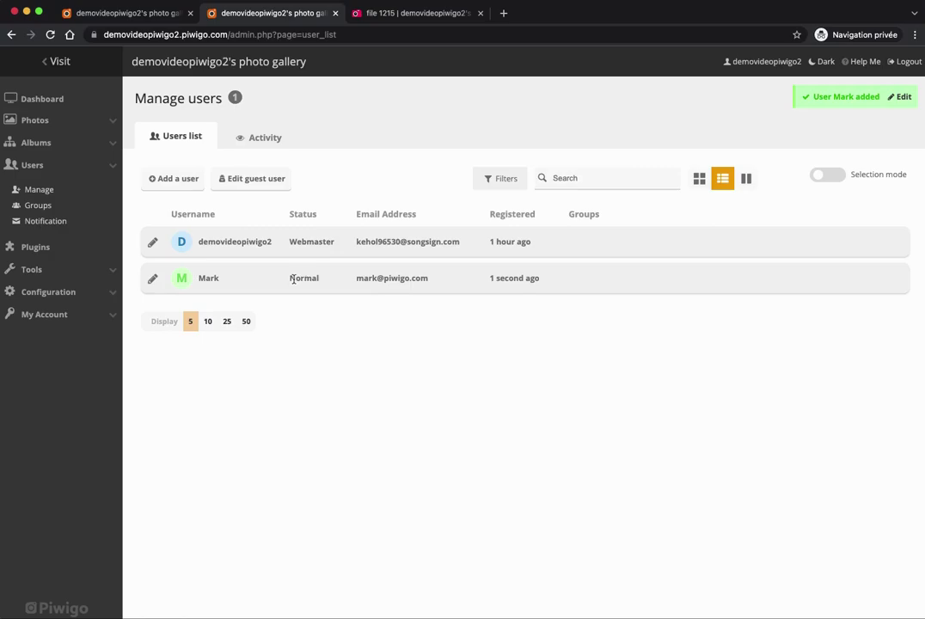
Change the new user's status from Normal to Administrator and save it.
click(154, 280)
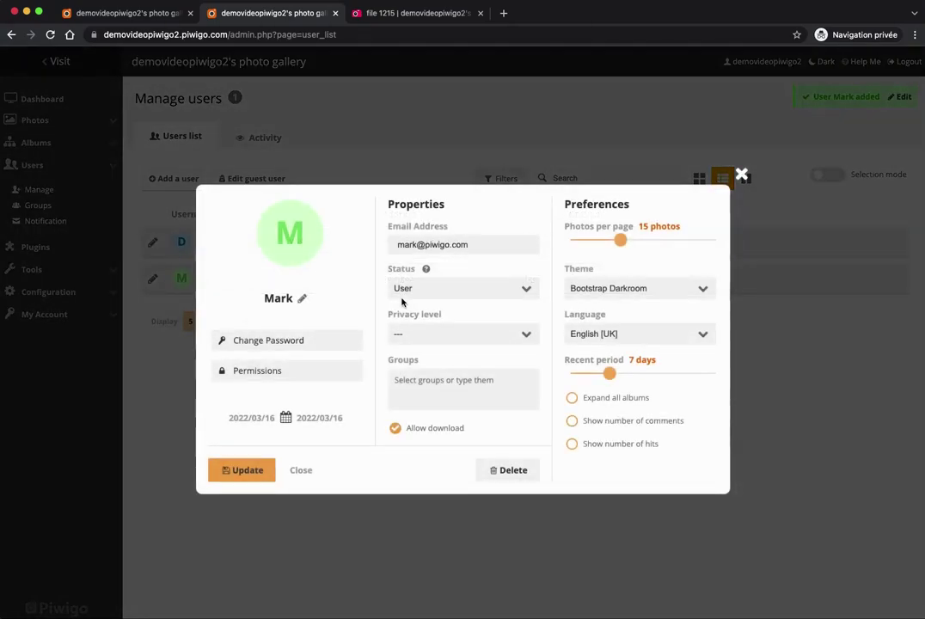
click(509, 291)
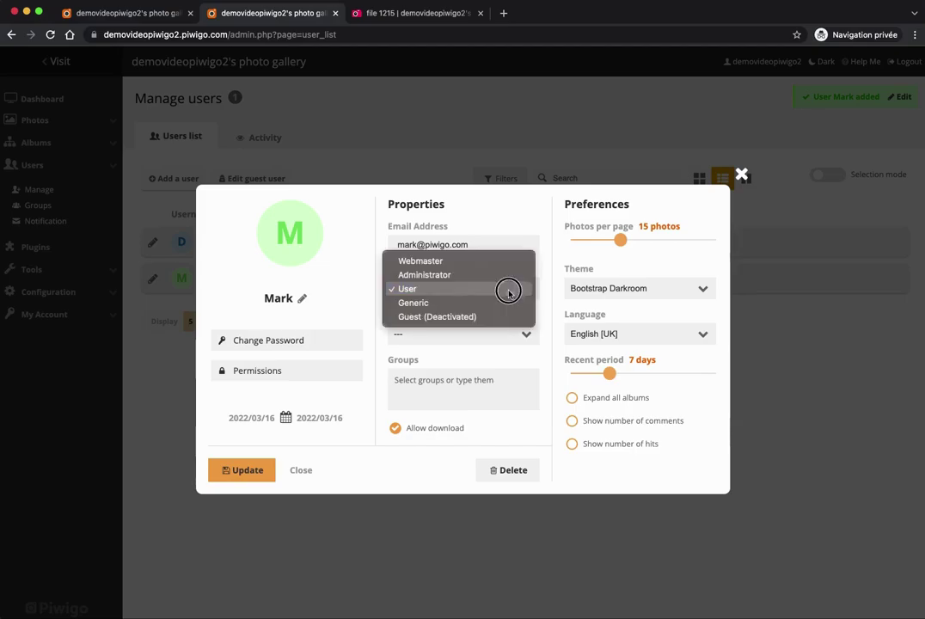
click(507, 274)
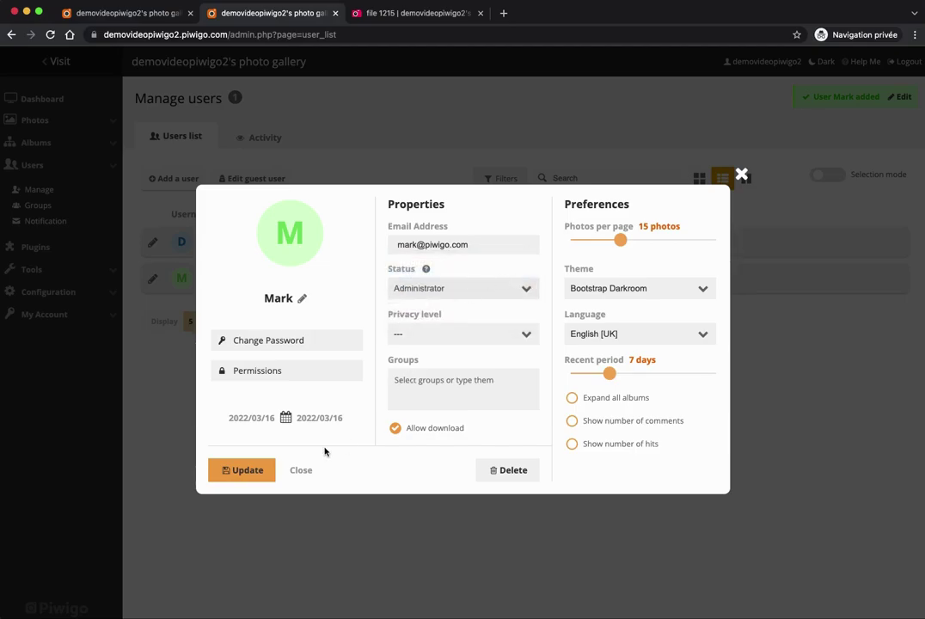
click(239, 475)
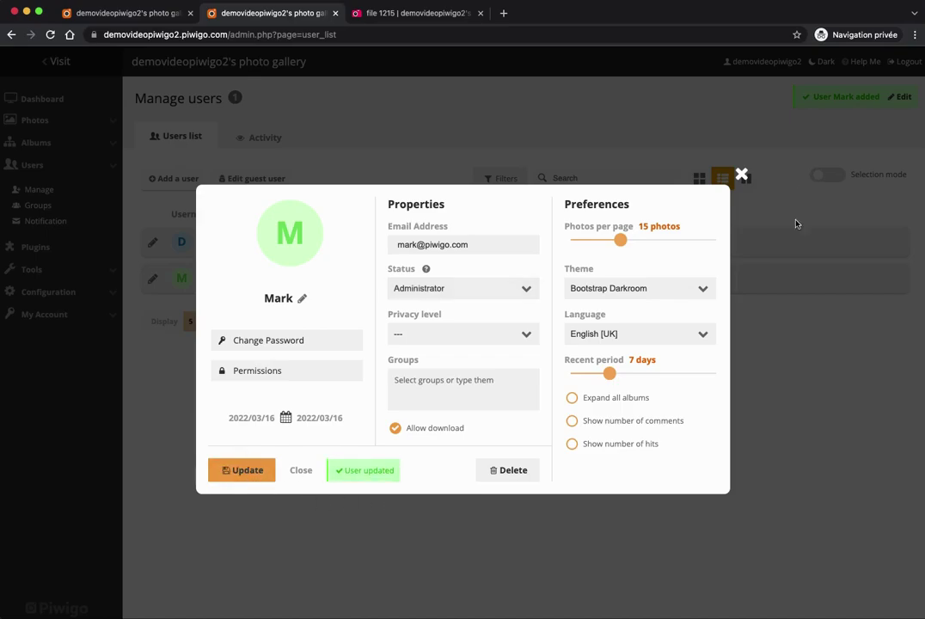
click(743, 175)
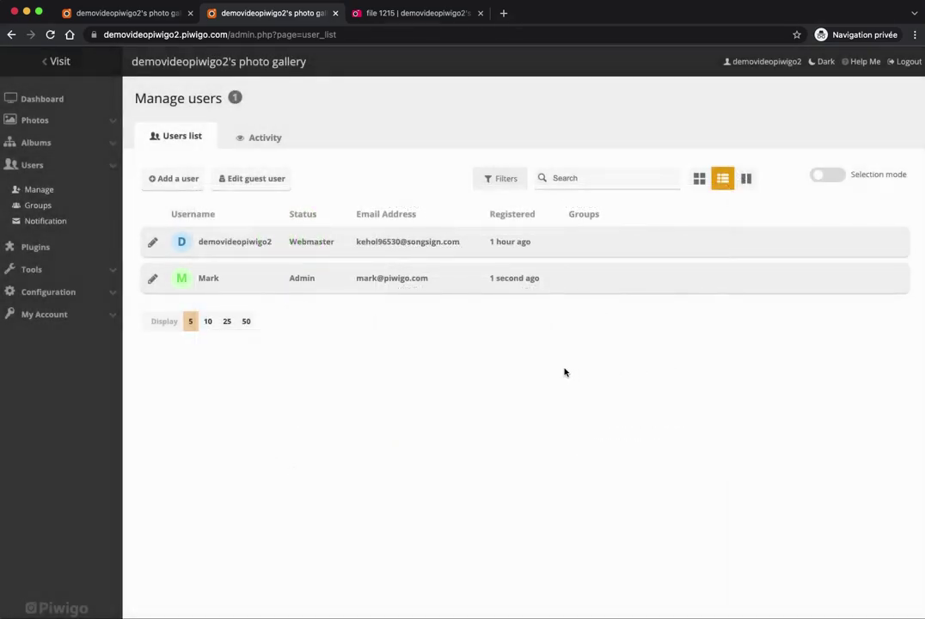